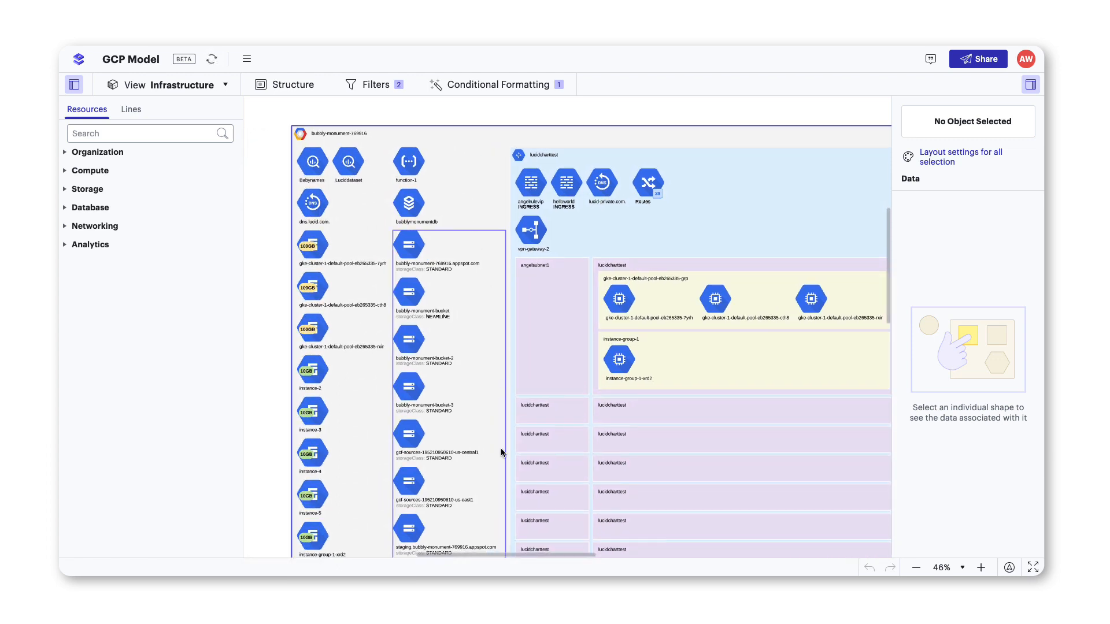
{"action": "left_click_drag", "start_coordinate": [568, 382], "coordinate": [182, 373]}
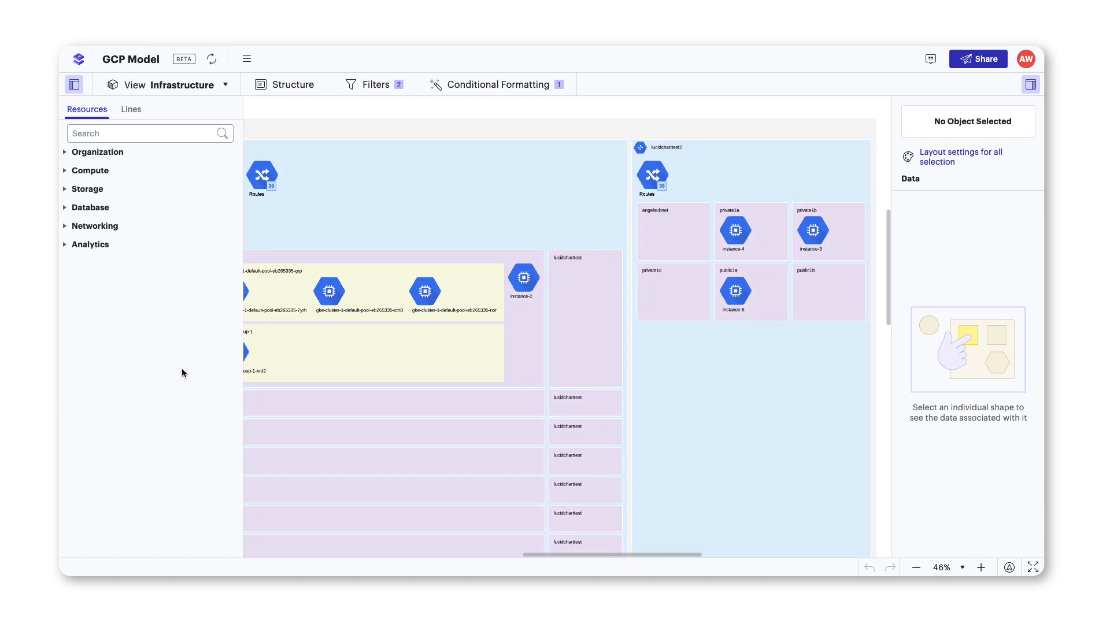
{"action": "left_click_drag", "start_coordinate": [701, 468], "coordinate": [648, 439]}
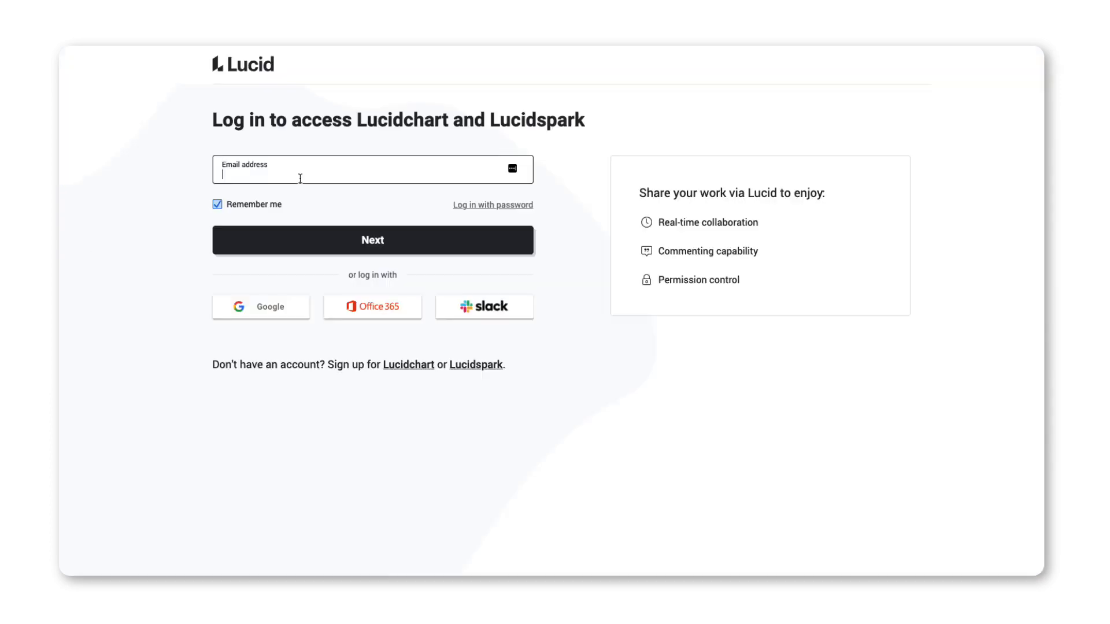
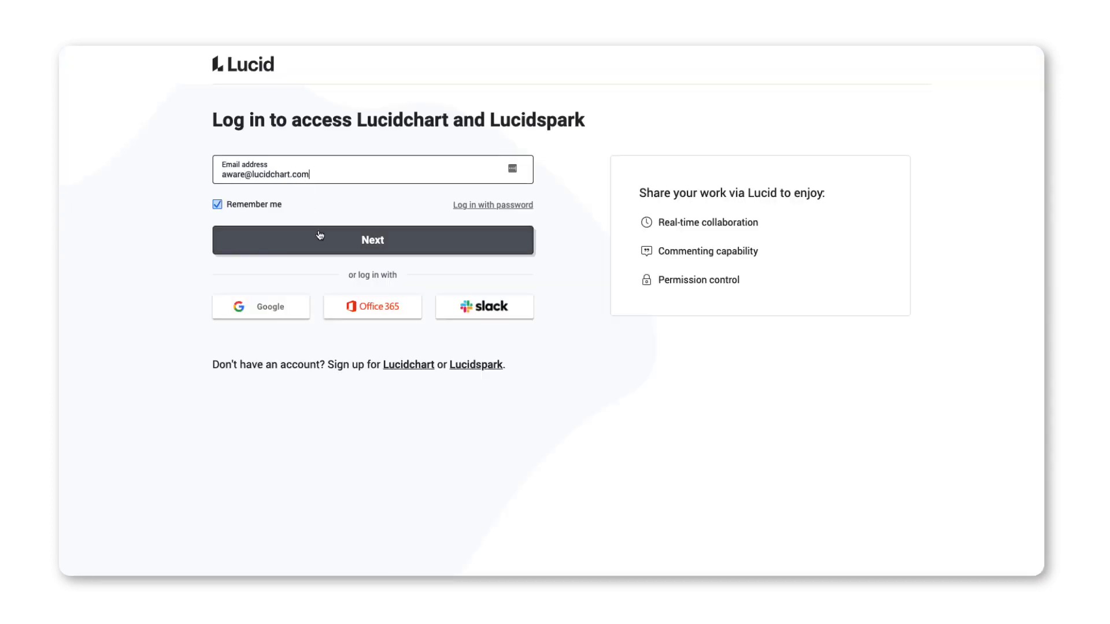
Log in to Lucid with the account's e-mail address.
{"action": "left_click", "coordinate": [323, 241]}
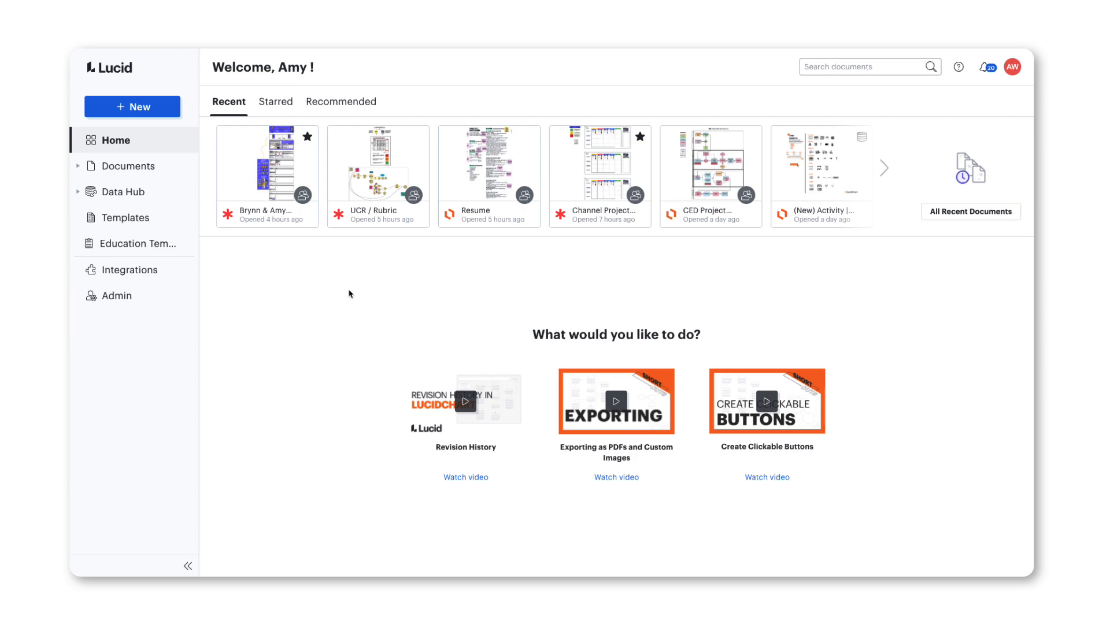
{"action": "left_click", "coordinate": [151, 111]}
{"action": "mouse_move", "coordinate": [151, 129]}
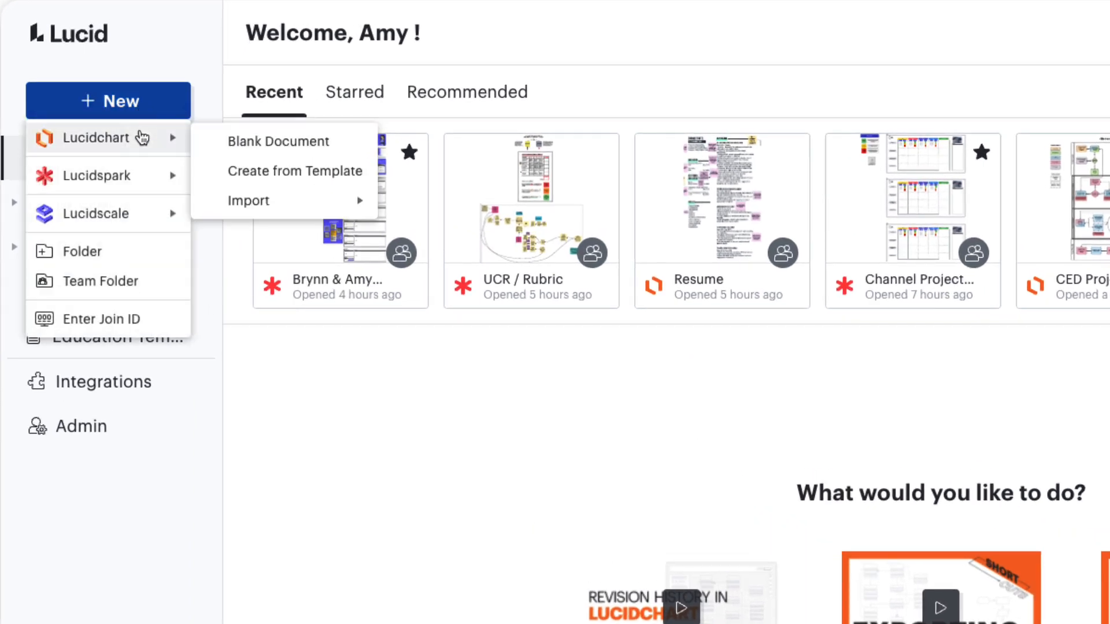
{"action": "mouse_move", "coordinate": [132, 218]}
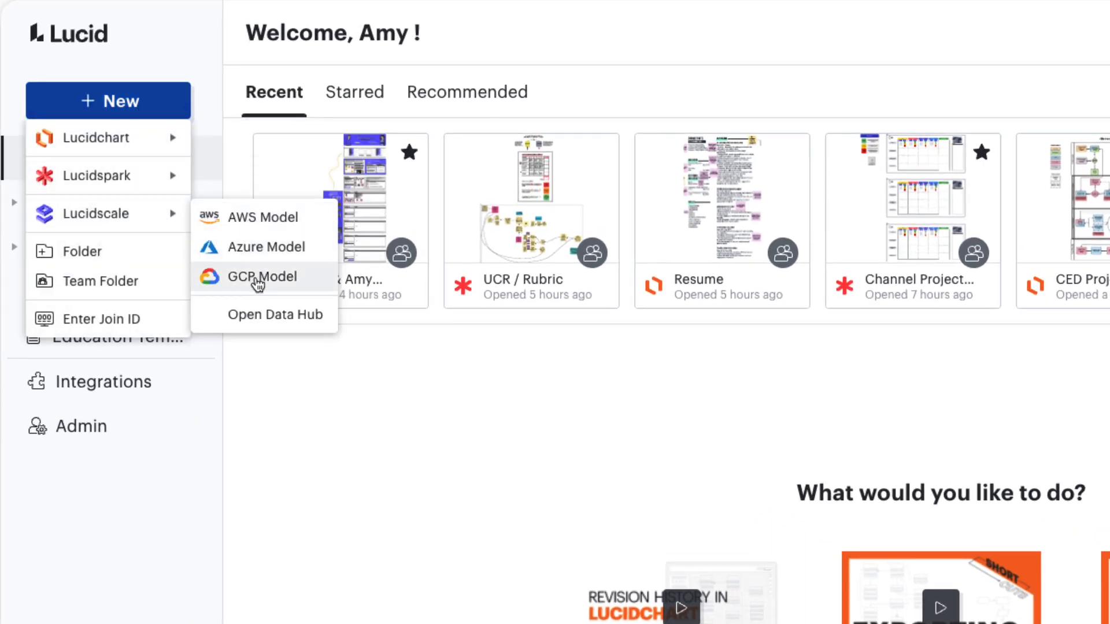
{"action": "left_click", "coordinate": [266, 387]}
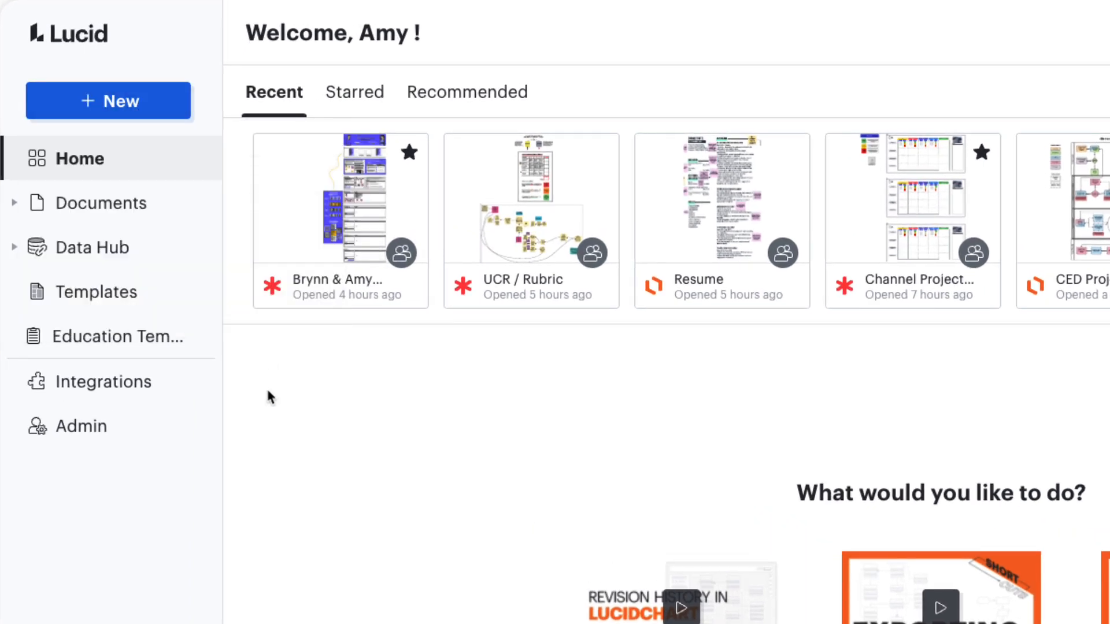
Open the GCP section of the Data Hub and view its saved credentials.
{"action": "left_click", "coordinate": [111, 264]}
{"action": "left_click", "coordinate": [102, 352]}
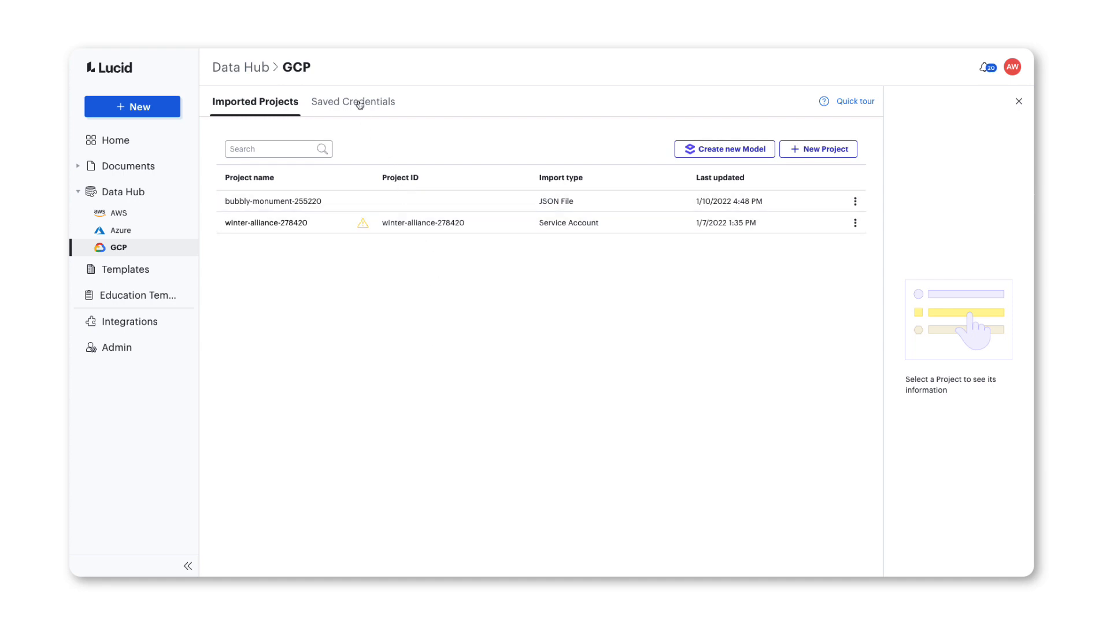
{"action": "left_click", "coordinate": [359, 105]}
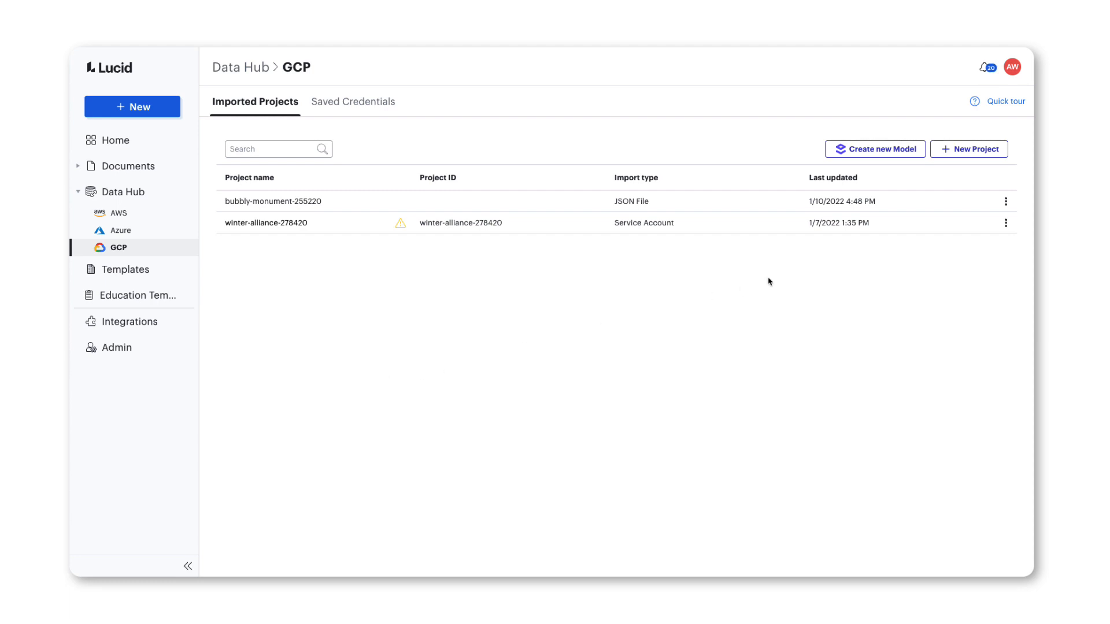
Start a new GCP project import using the GCP Service Account (Recommended) method.
{"action": "left_click", "coordinate": [959, 151]}
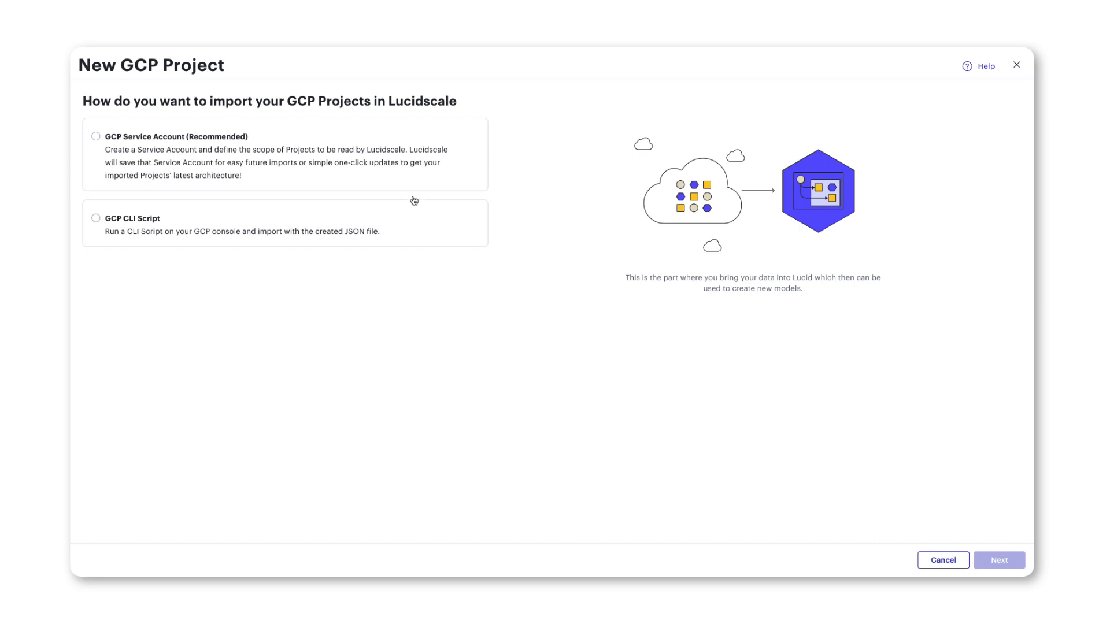
{"action": "left_click", "coordinate": [403, 139]}
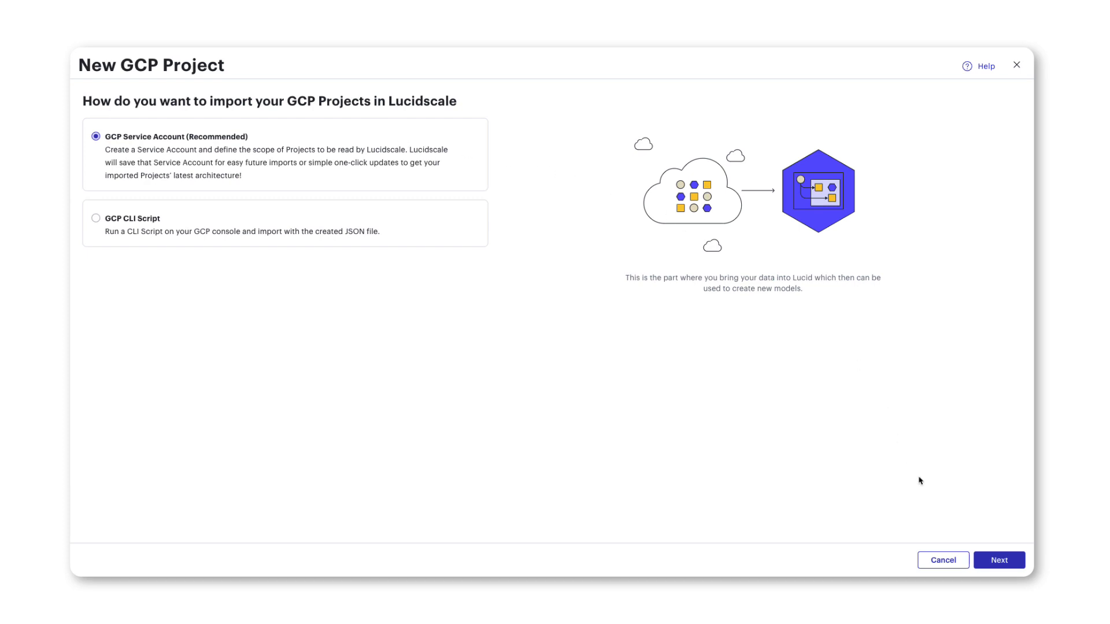
{"action": "left_click", "coordinate": [986, 556]}
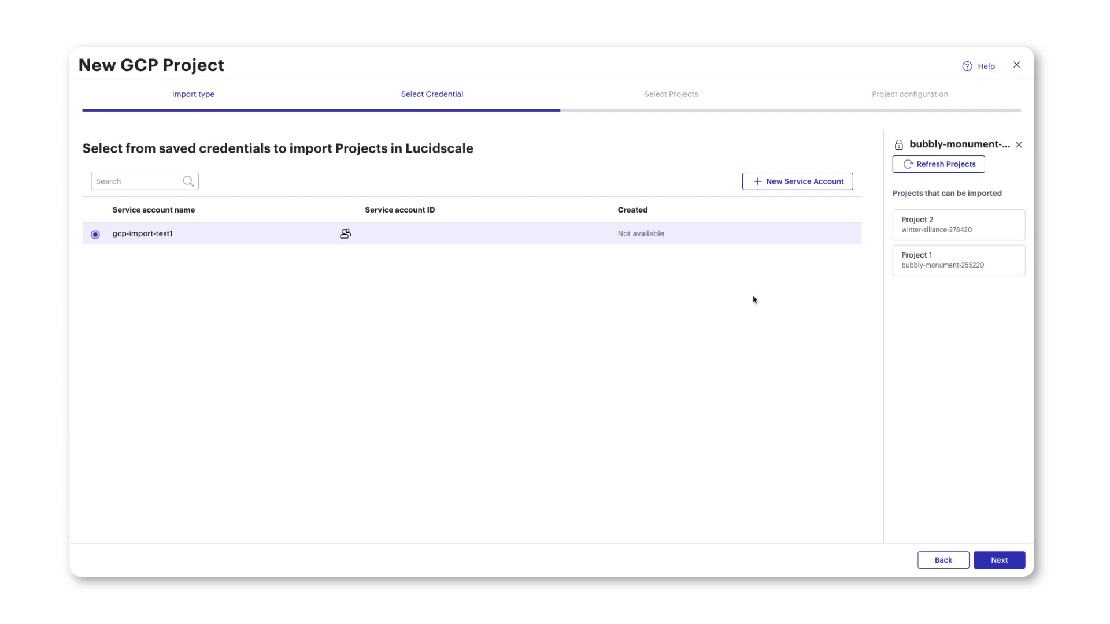
Begin adding a new service account credential and copy the project-level command for creating the custom role.
{"action": "left_click", "coordinate": [807, 182]}
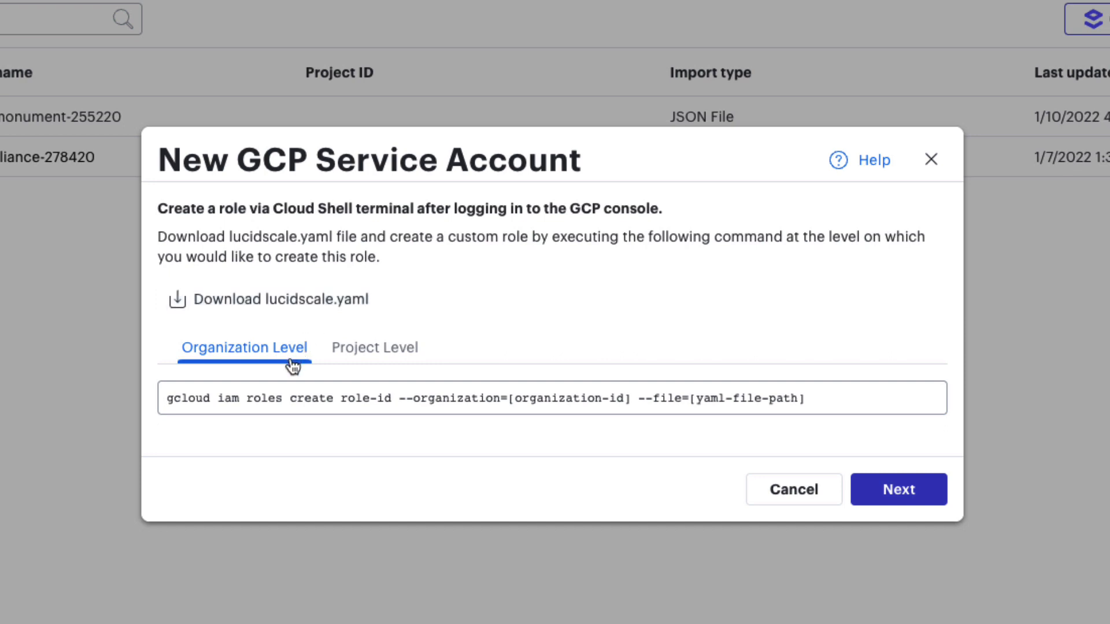
{"action": "left_click", "coordinate": [373, 360]}
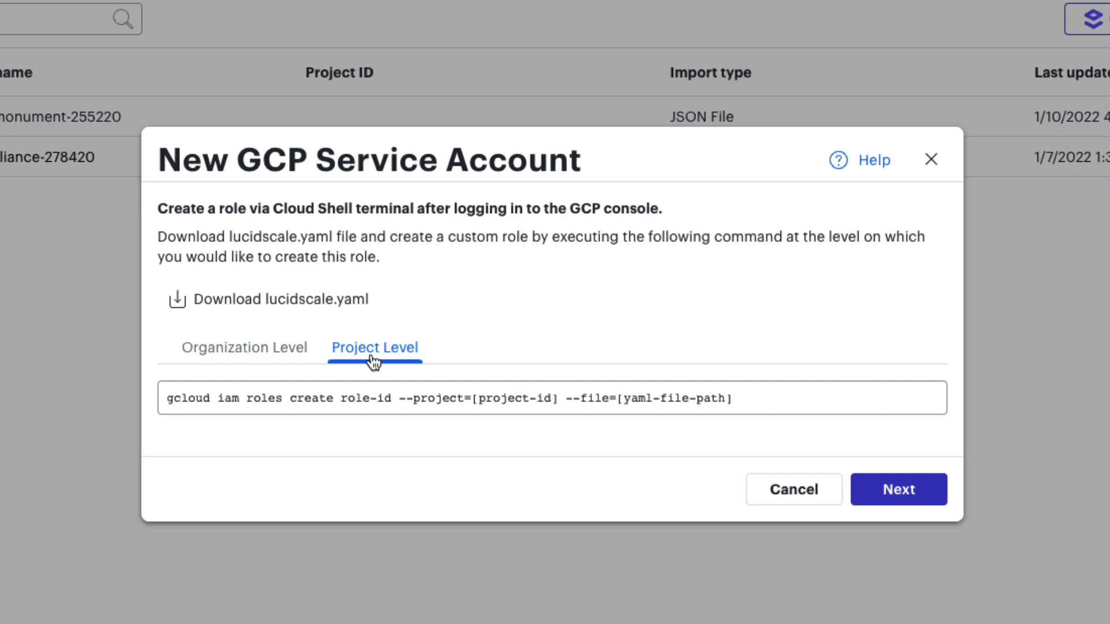
{"action": "left_click", "coordinate": [387, 399]}
{"action": "key", "text": "ctrl+c"}
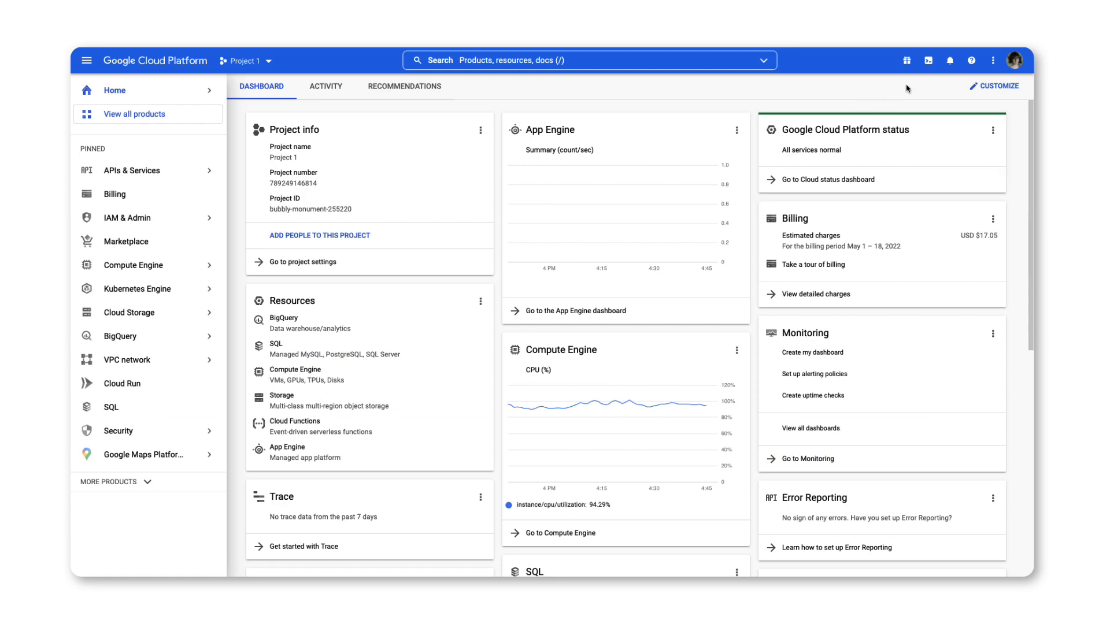
Switch to Google Cloud Platform, activate Cloud Shell for Project 1 and open its file upload.
{"action": "left_click", "coordinate": [929, 64]}
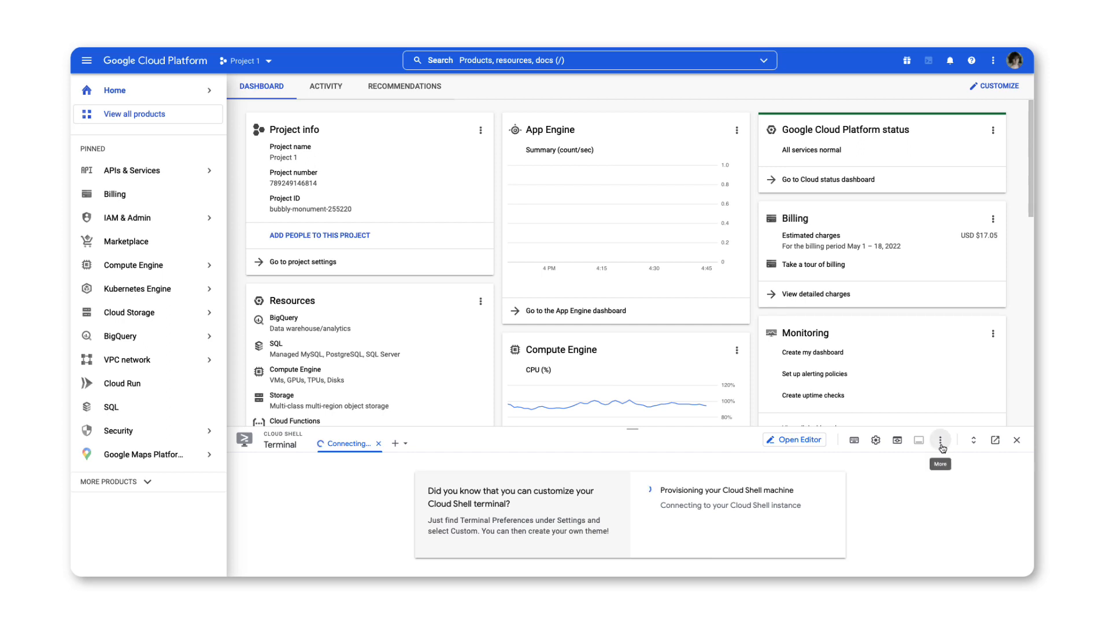
{"action": "left_click", "coordinate": [941, 444]}
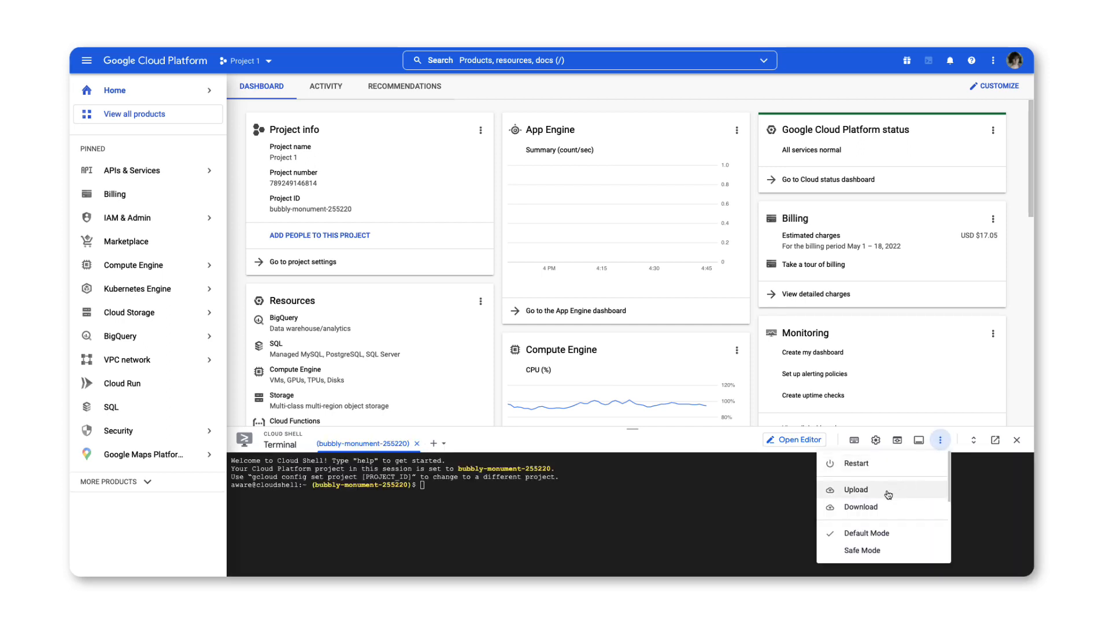
{"action": "left_click", "coordinate": [889, 495]}
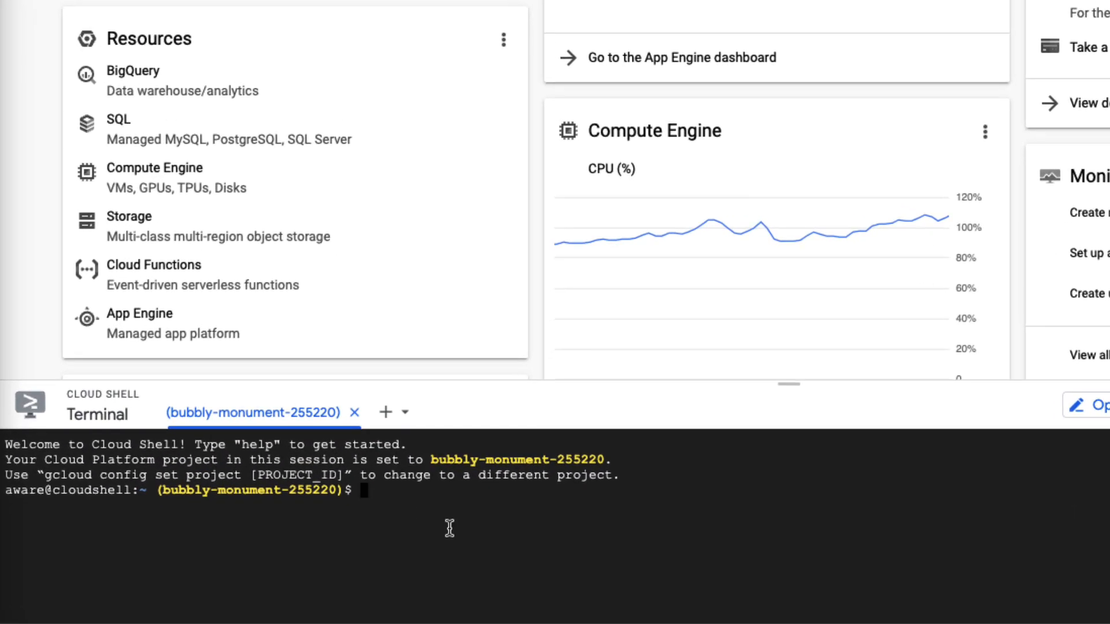
Paste the gcloud iam roles create command into Cloud Shell and replace the project placeholder with bubbly-monument-255220.
{"action": "key", "text": "ctrl+v"}
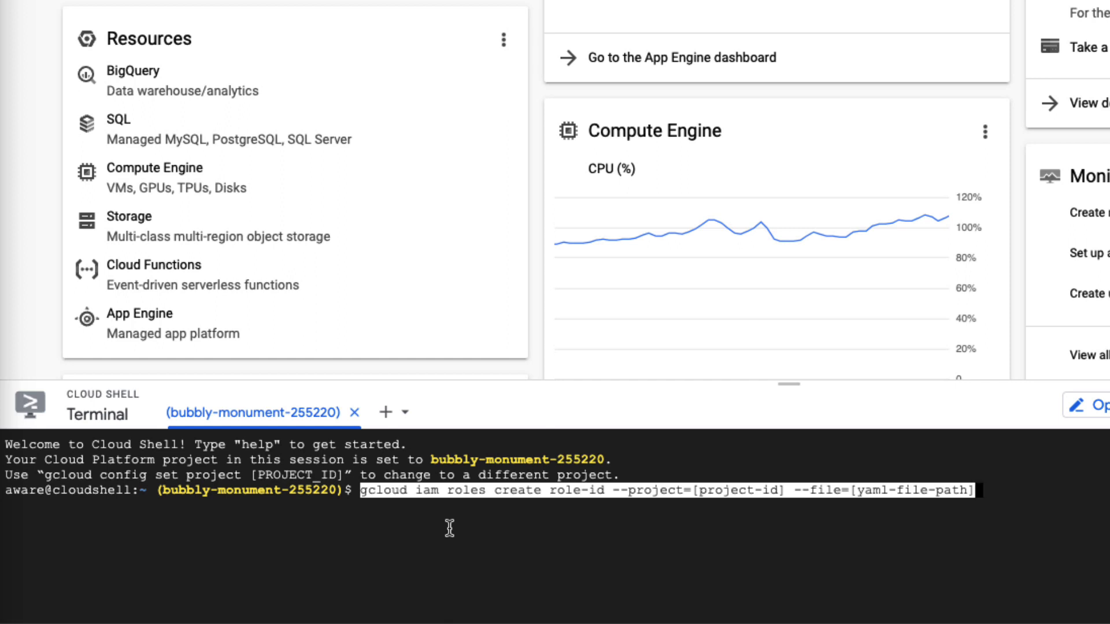
{"action": "key", "text": "Left"}
{"action": "key", "text": "Left"}
{"action": "key", "text": "Left"}
{"action": "key", "text": "Left"}
{"action": "key", "text": "Left"}
{"action": "key", "text": "Left"}
{"action": "key", "text": "Left"}
{"action": "key", "text": "Left"}
{"action": "key", "text": "Left"}
{"action": "key", "text": "Left"}
{"action": "key", "text": "Left"}
{"action": "key", "text": "Left"}
{"action": "key", "text": "Left"}
{"action": "key", "text": "Left"}
{"action": "key", "text": "Left"}
{"action": "key", "text": "Left"}
{"action": "key", "text": "Left"}
{"action": "key", "text": "Left"}
{"action": "key", "text": "Left"}
{"action": "key", "text": "Left"}
{"action": "key", "text": "BackSpace"}
{"action": "key", "text": "BackSpace"}
{"action": "key", "text": "BackSpace"}
{"action": "key", "text": "BackSpace"}
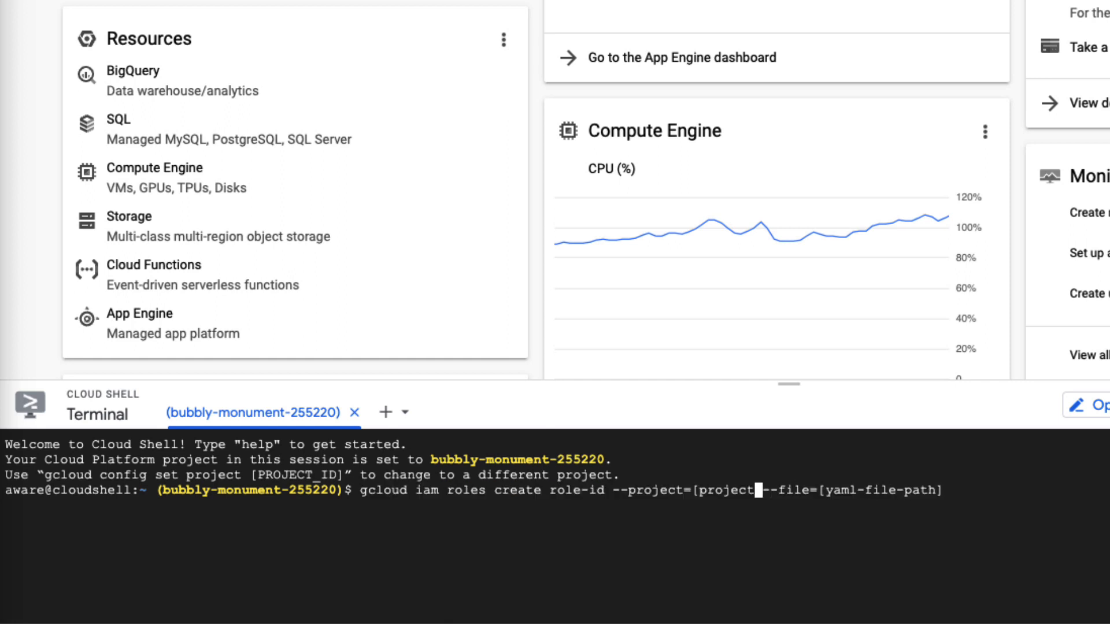
{"action": "key", "text": "BackSpace"}
{"action": "key", "text": "BackSpace"}
{"action": "key", "text": "BackSpace"}
{"action": "key", "text": "BackSpace"}
{"action": "key", "text": "BackSpace"}
{"action": "key", "text": "BackSpace"}
{"action": "key", "text": "BackSpace"}
{"action": "key", "text": "BackSpace"}
{"action": "type", "text": "bubbly-monument-255220"}
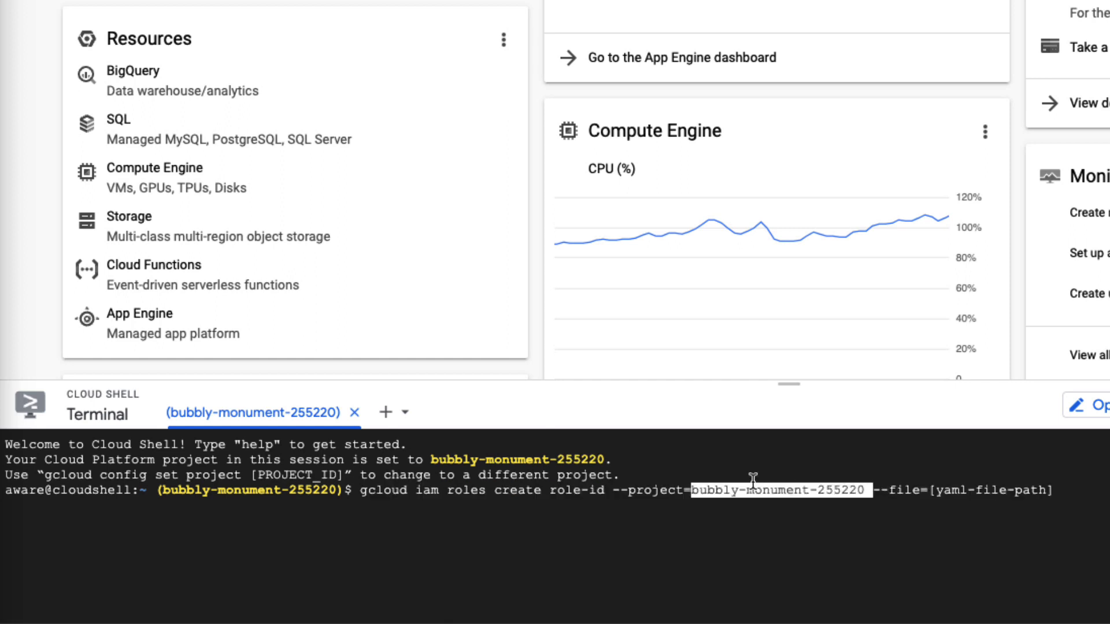
Set the command's file path to lucidchart.yaml, run it and authorize Cloud Shell to use the credentials.
{"action": "key", "text": "End"}
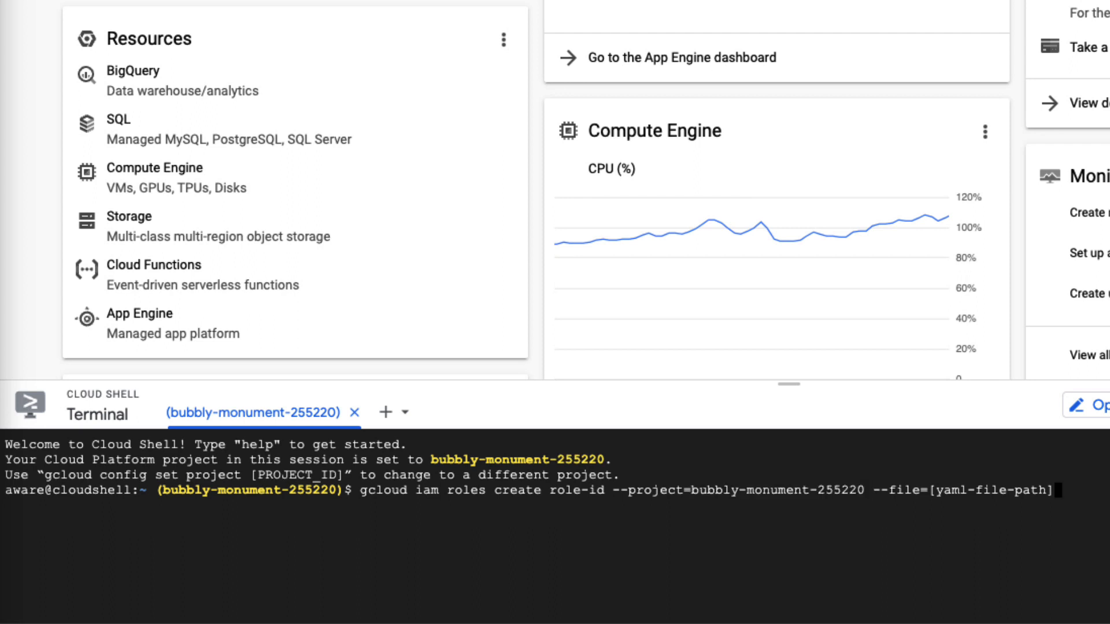
{"action": "key", "text": "BackSpace"}
{"action": "key", "text": "BackSpace"}
{"action": "key", "text": "BackSpace"}
{"action": "key", "text": "BackSpace"}
{"action": "key", "text": "BackSpace"}
{"action": "key", "text": "BackSpace"}
{"action": "key", "text": "BackSpace"}
{"action": "key", "text": "BackSpace"}
{"action": "key", "text": "BackSpace"}
{"action": "key", "text": "BackSpace"}
{"action": "key", "text": "BackSpace"}
{"action": "key", "text": "BackSpace"}
{"action": "key", "text": "BackSpace"}
{"action": "key", "text": "BackSpace"}
{"action": "key", "text": "BackSpace"}
{"action": "key", "text": "BackSpace"}
{"action": "type", "text": "lucid"}
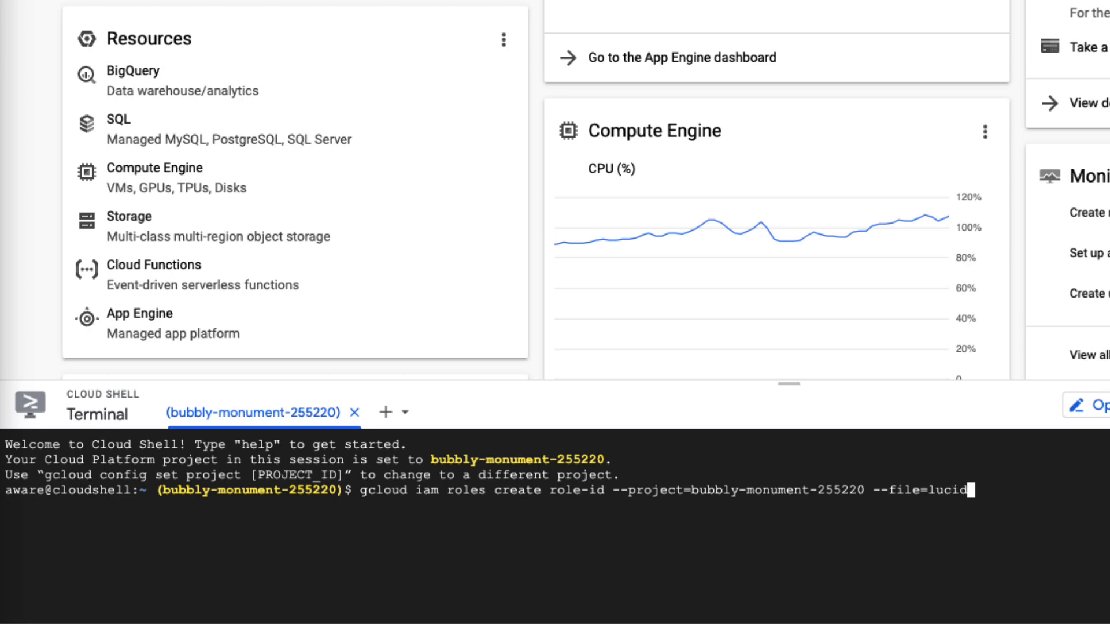
{"action": "type", "text": "chart.yaml"}
{"action": "key", "text": "Return"}
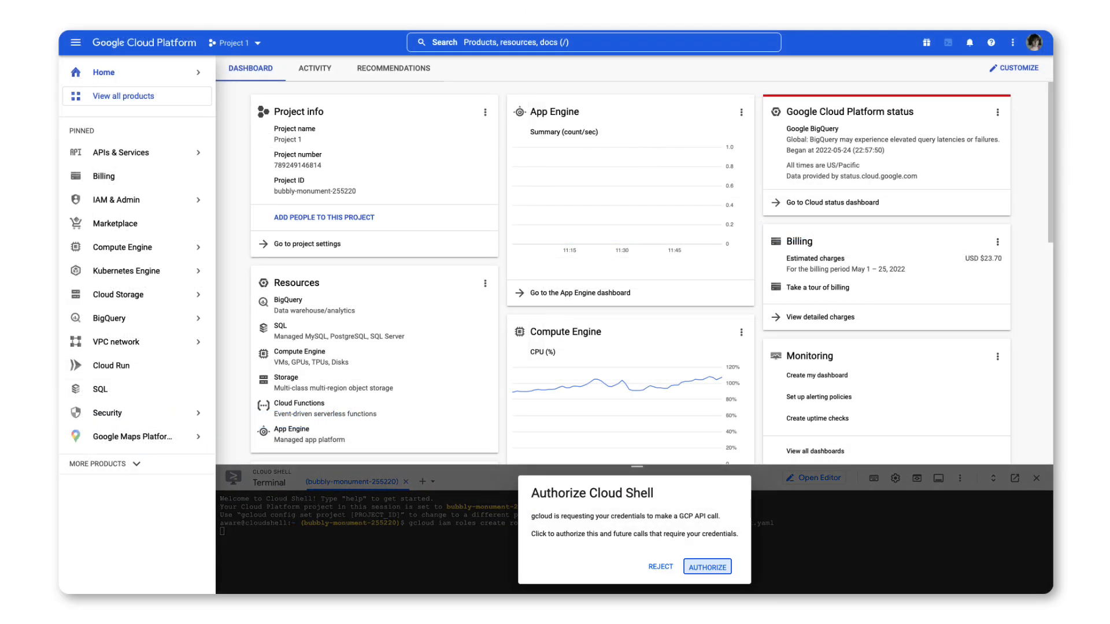
{"action": "left_click", "coordinate": [709, 568]}
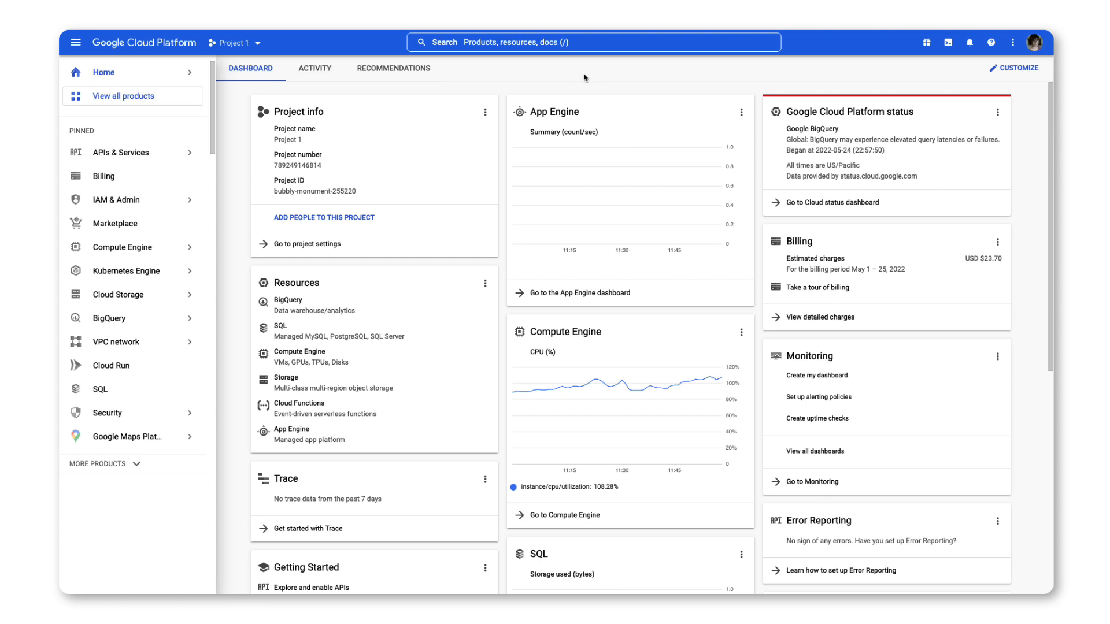
Start a new service account for Project 1 in IAM & Admin and name it "Lucidscale Account".
{"action": "mouse_move", "coordinate": [189, 201]}
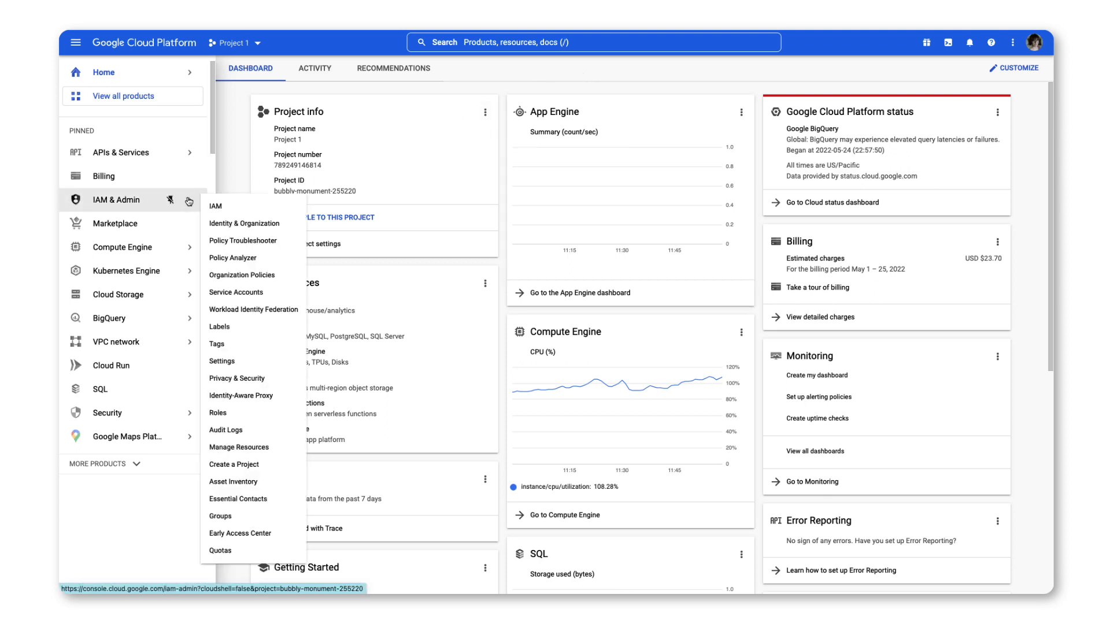
{"action": "left_click", "coordinate": [272, 294]}
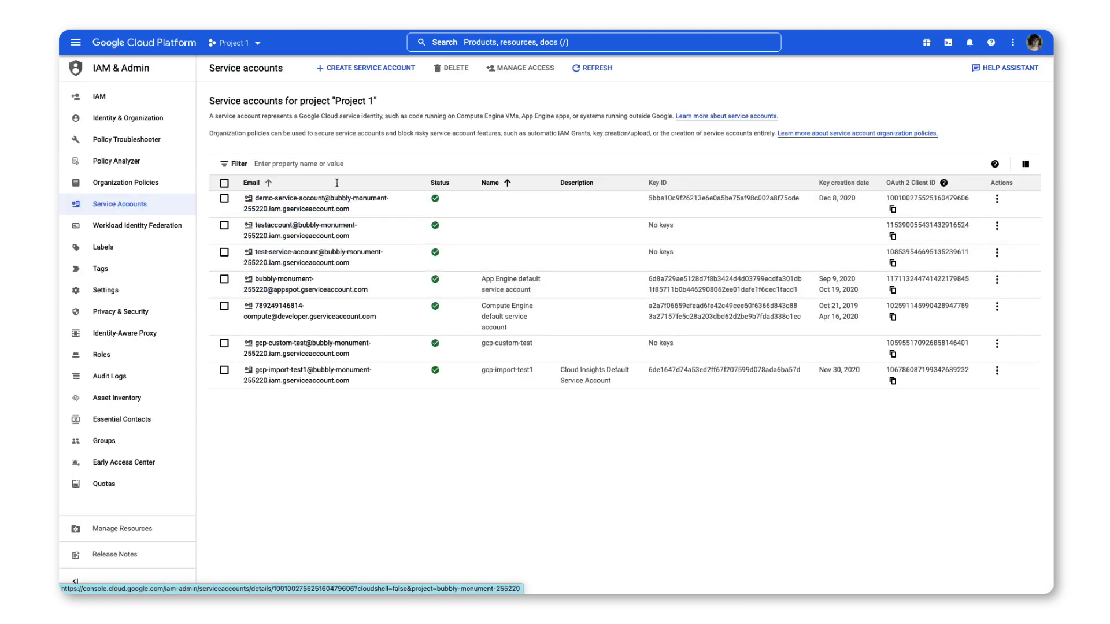
{"action": "left_click", "coordinate": [410, 69]}
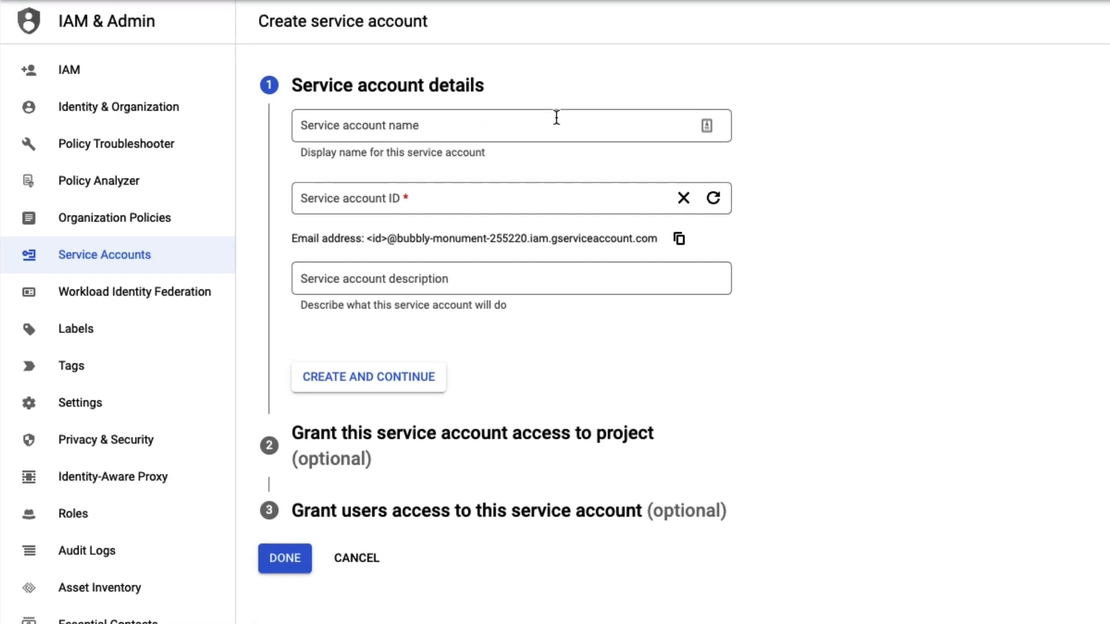
{"action": "left_click", "coordinate": [557, 122]}
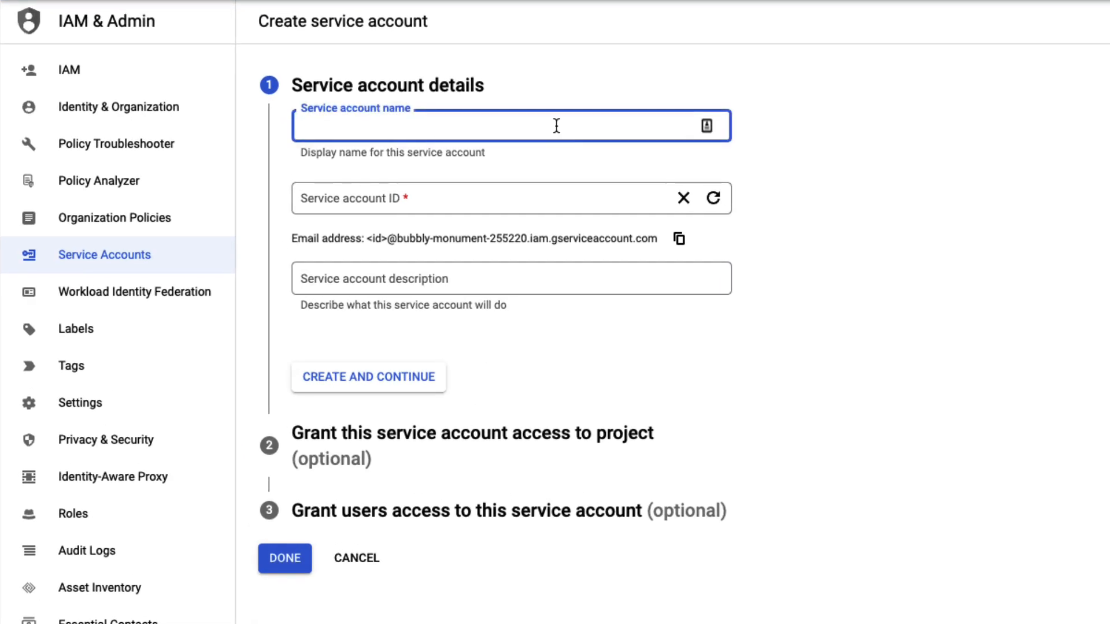
{"action": "type", "text": "Lucid"}
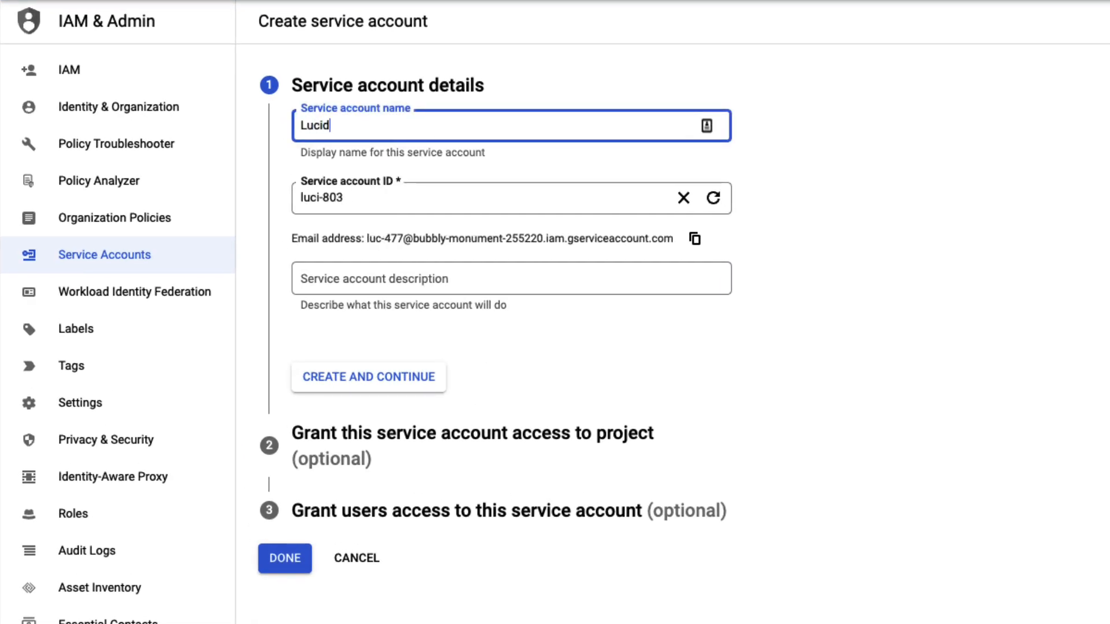
{"action": "type", "text": "scale Acc"}
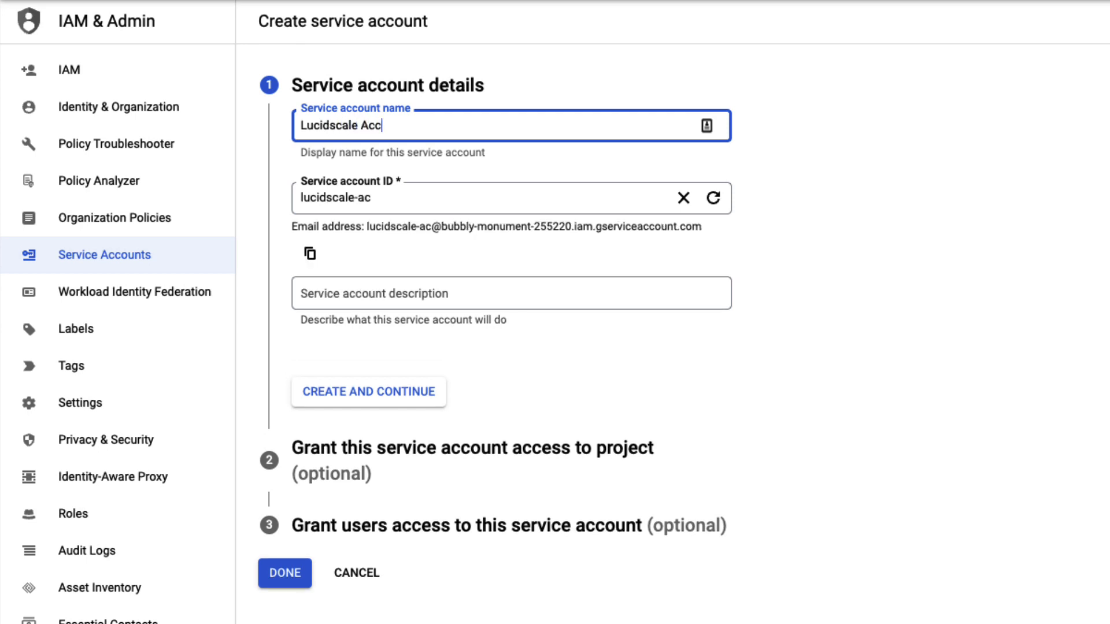
{"action": "type", "text": "ount"}
Describe the service account as "Lucidscale Account for Visualization" and create it, continuing to project access.
{"action": "left_click", "coordinate": [450, 302]}
{"action": "type", "text": "Luc"}
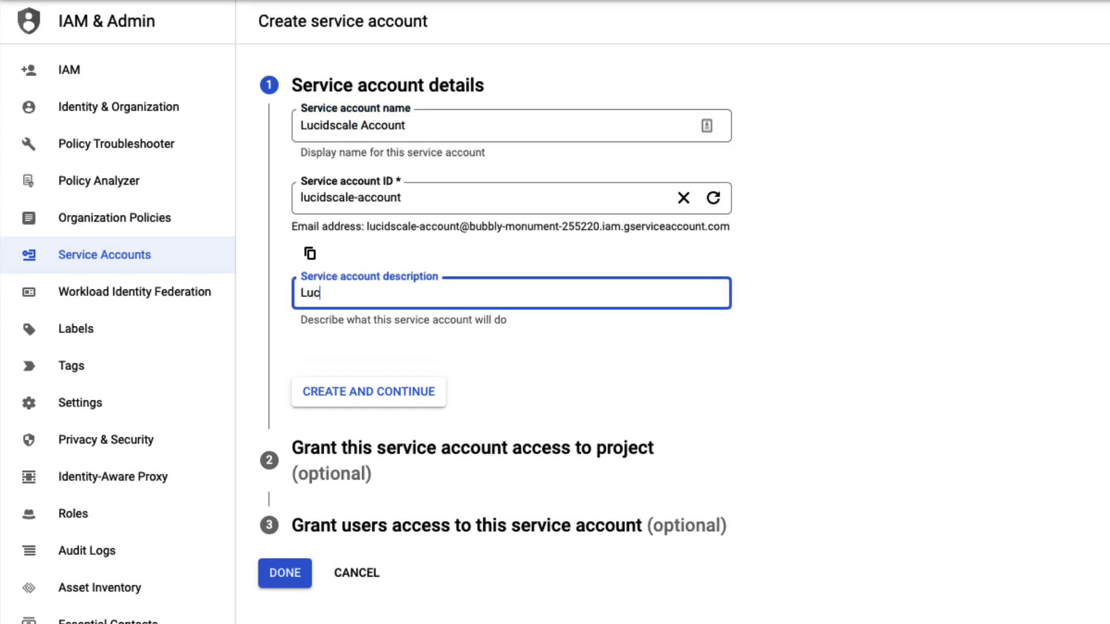
{"action": "type", "text": "idscale Account for Visualization"}
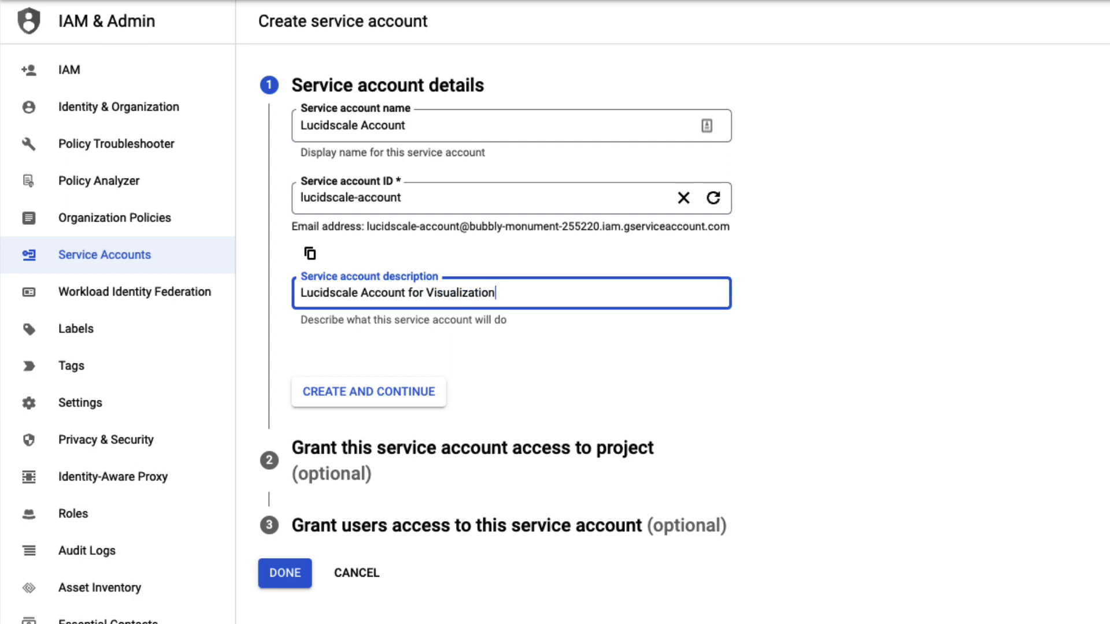
{"action": "left_click", "coordinate": [416, 396]}
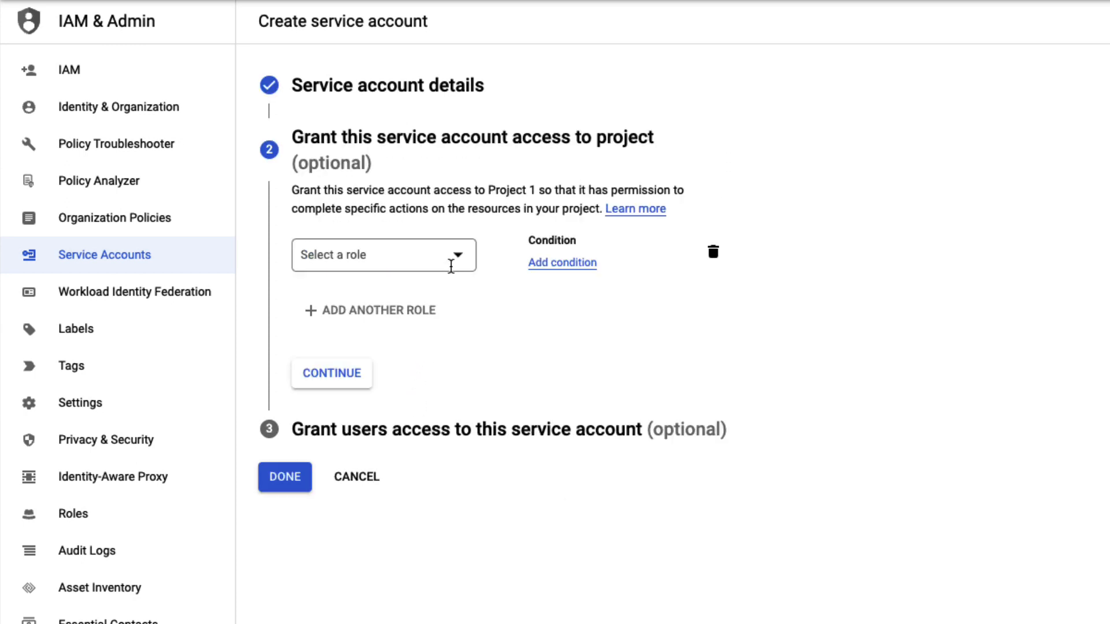
Grant the service account the custom role projects/bubbly-monument-255220/roles/demorole and finish its creation without granting user access.
{"action": "left_click", "coordinate": [456, 258]}
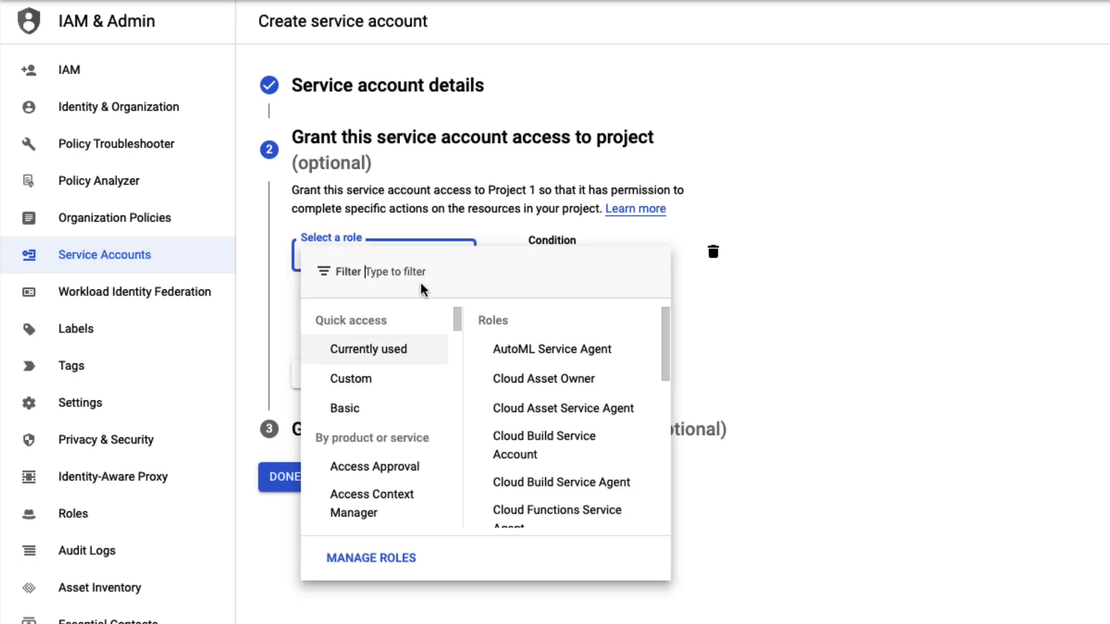
{"action": "left_click", "coordinate": [363, 377]}
{"action": "scroll", "coordinate": [589, 461], "scroll_direction": "down", "scroll_amount": 2}
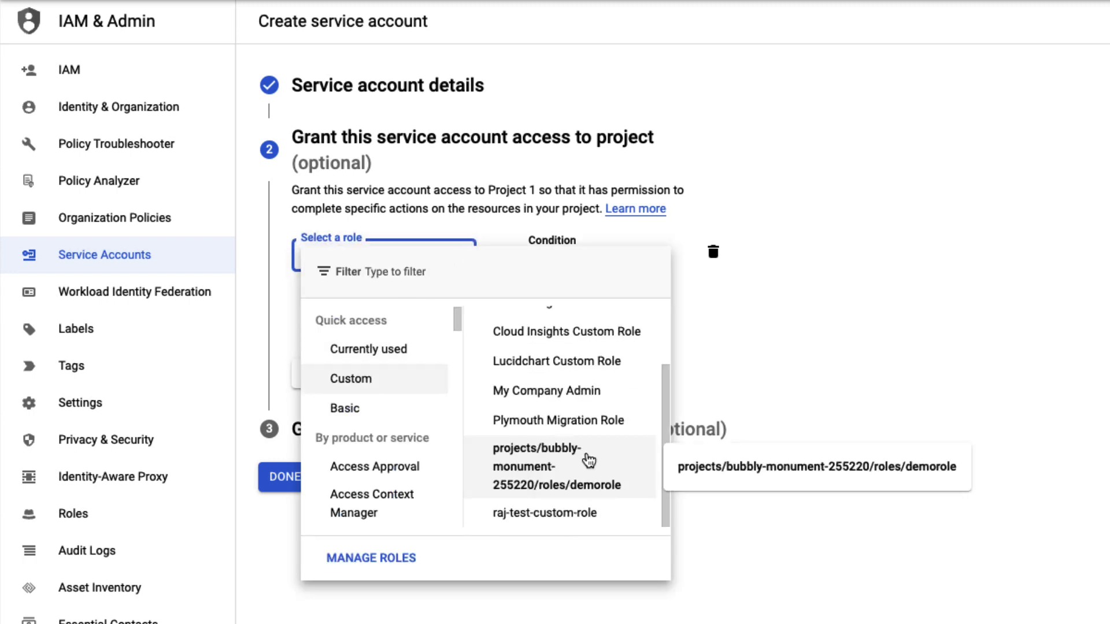
{"action": "left_click", "coordinate": [589, 461]}
{"action": "left_click", "coordinate": [332, 373]}
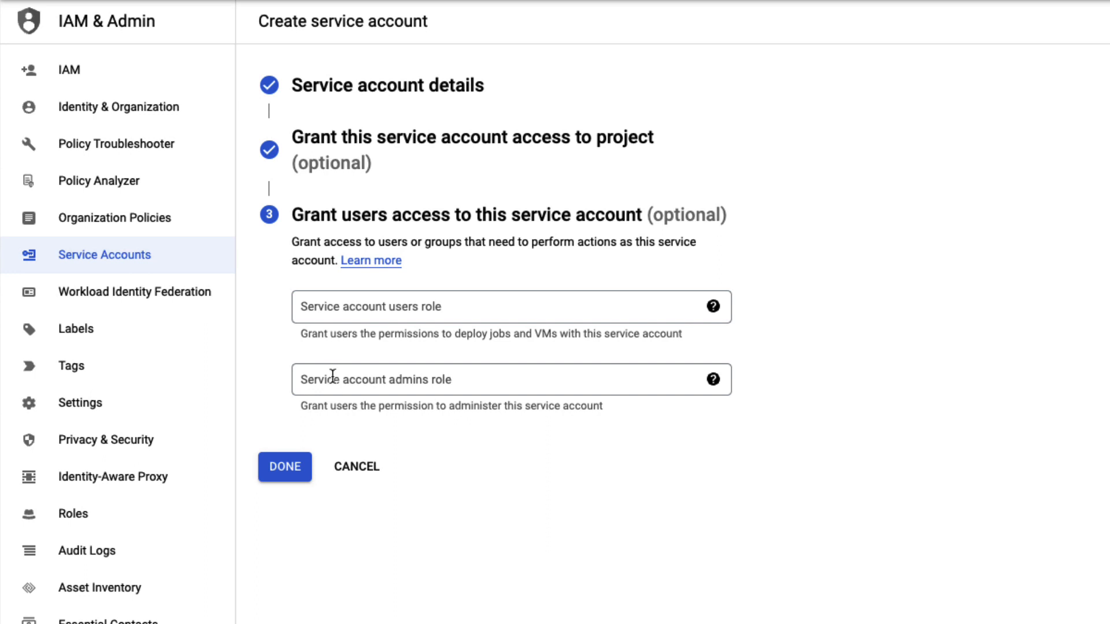
{"action": "left_click", "coordinate": [302, 470]}
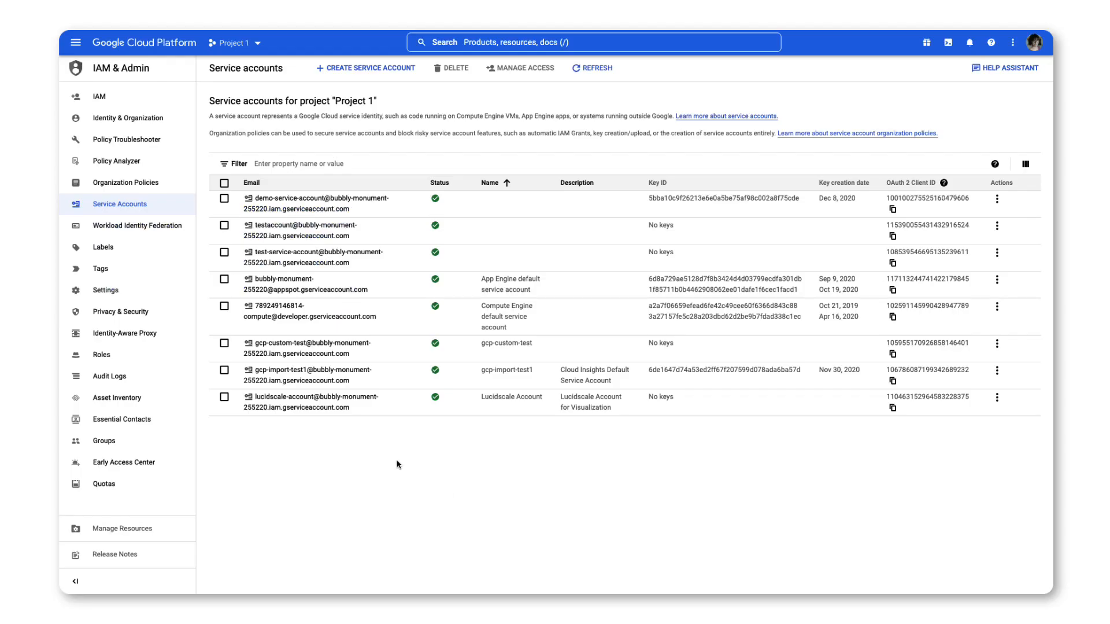
Create and download a new JSON private key for the Lucidscale Account service account.
{"action": "left_click", "coordinate": [322, 407]}
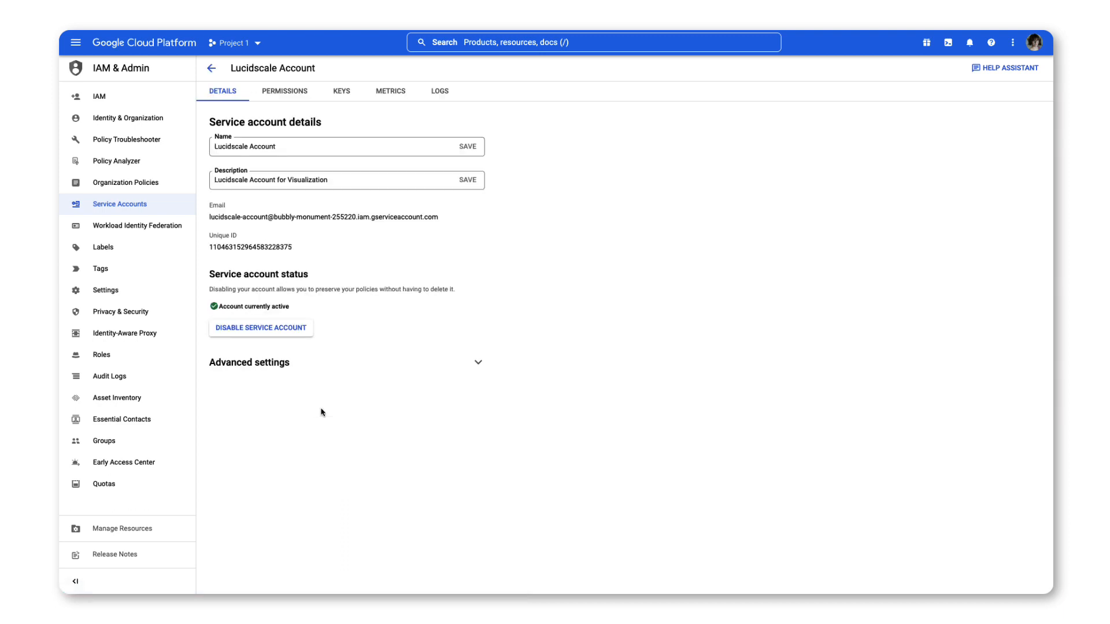
{"action": "left_click", "coordinate": [349, 94]}
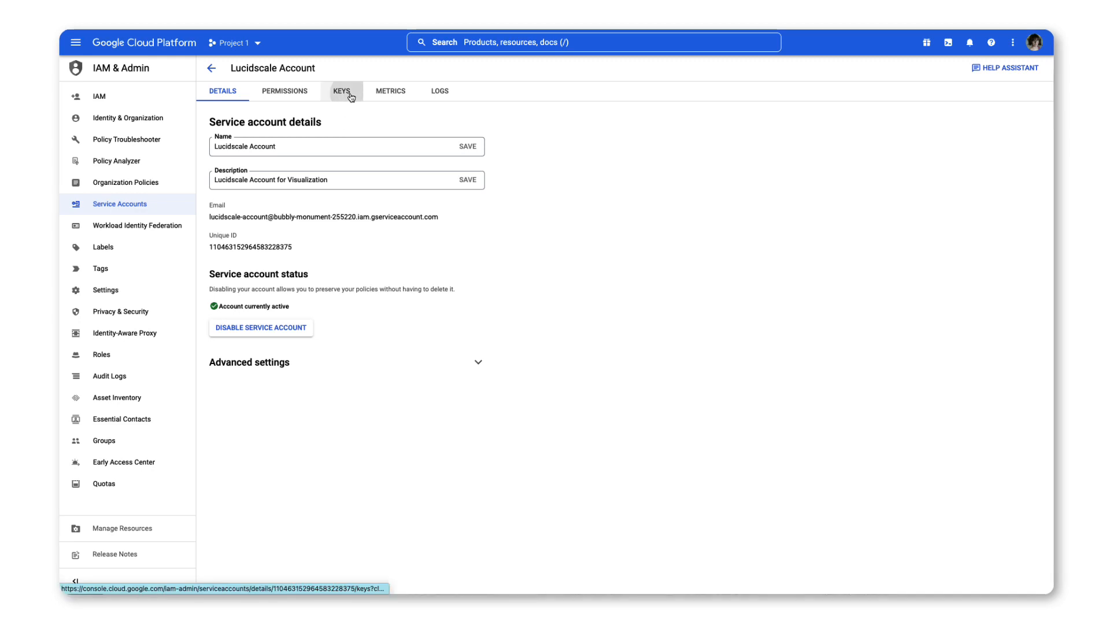
{"action": "left_click", "coordinate": [251, 230]}
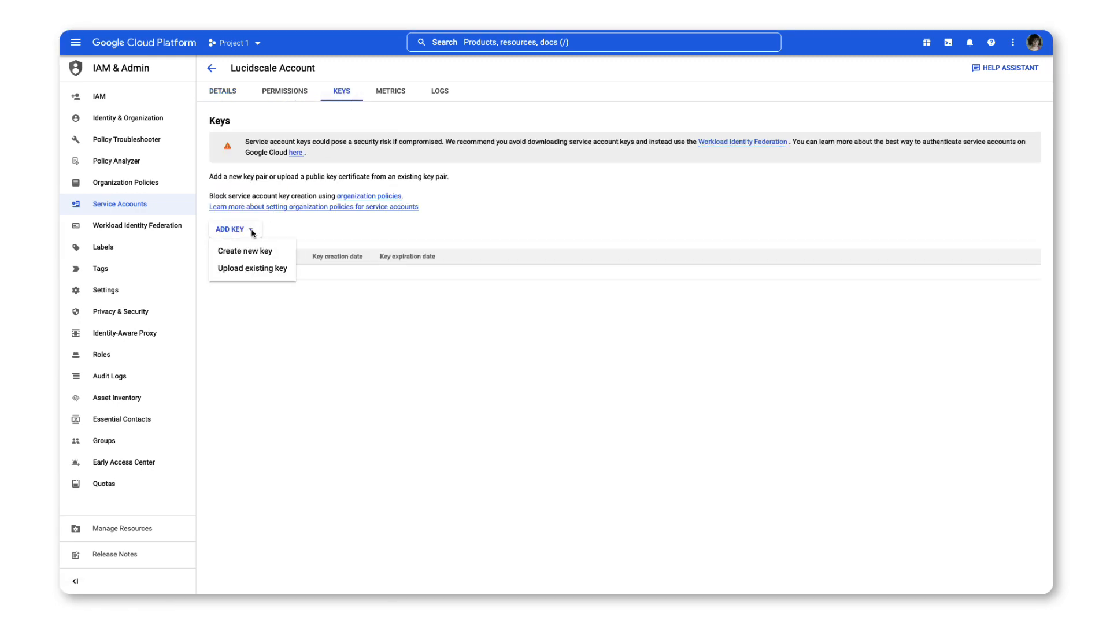
{"action": "left_click", "coordinate": [256, 251]}
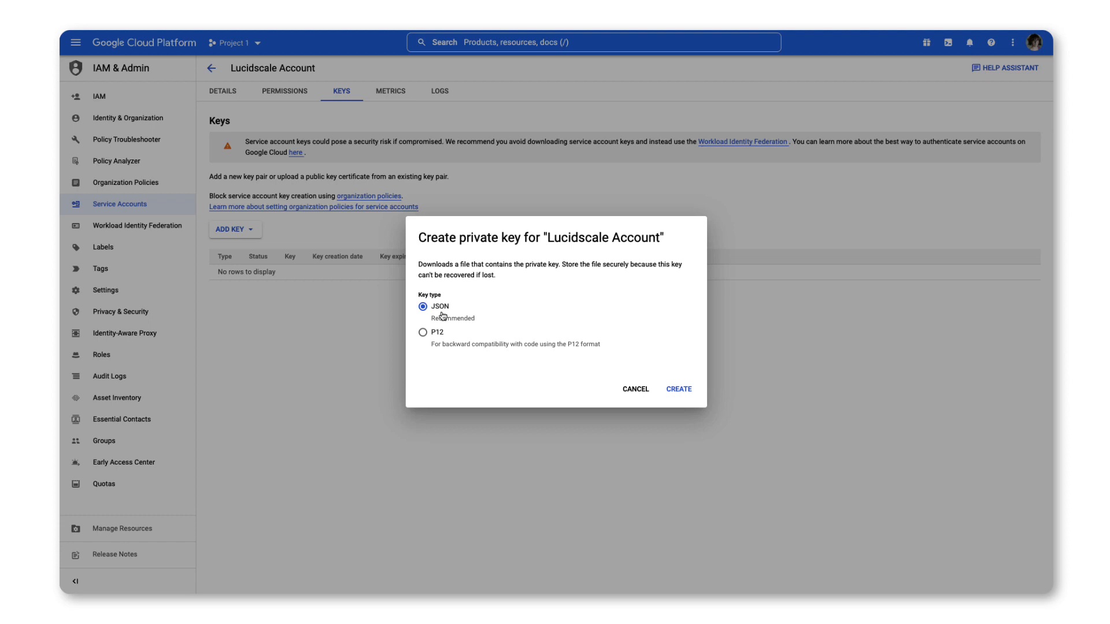
{"action": "left_click", "coordinate": [679, 389]}
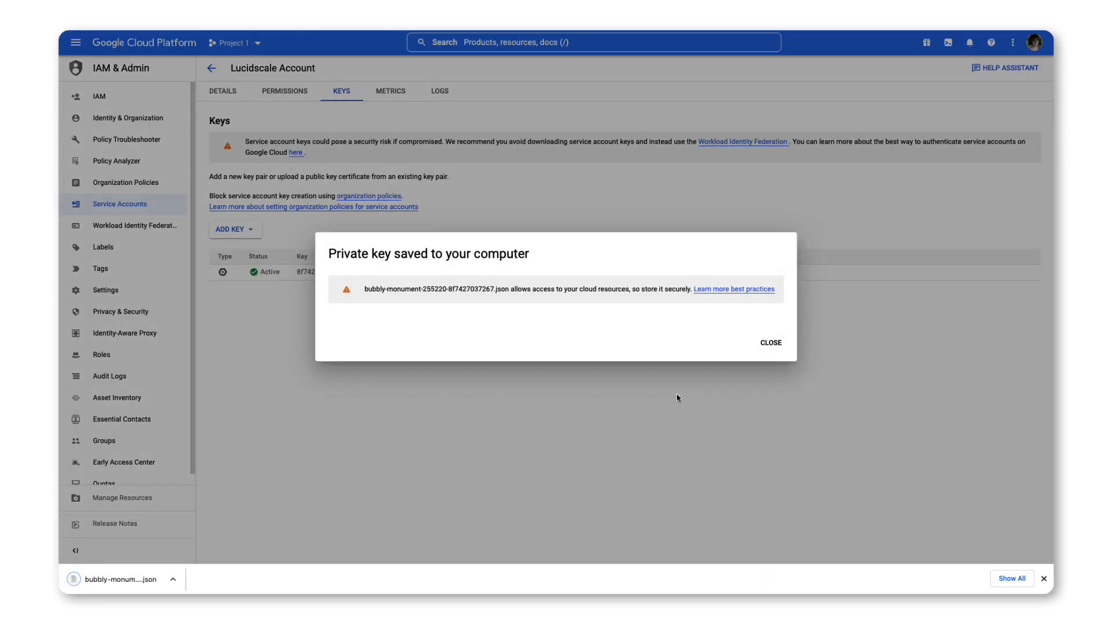
{"action": "left_click", "coordinate": [770, 343]}
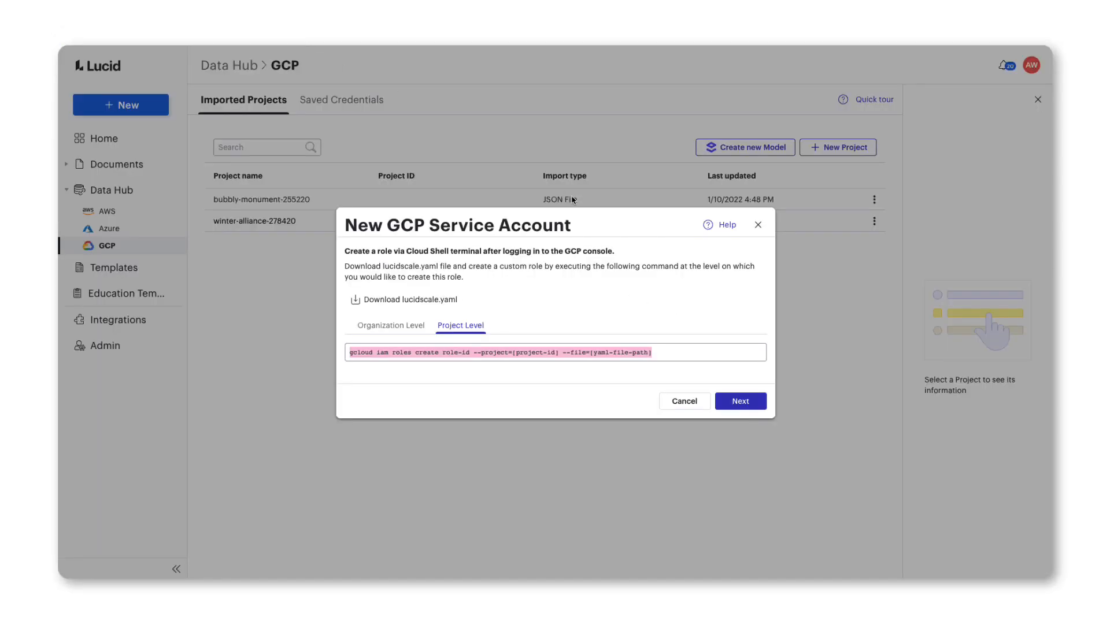
Switch to Lucidscale, upload the downloaded JSON key file as the credential and add the GCP service account.
{"action": "left_click", "coordinate": [732, 400]}
{"action": "left_click", "coordinate": [736, 330]}
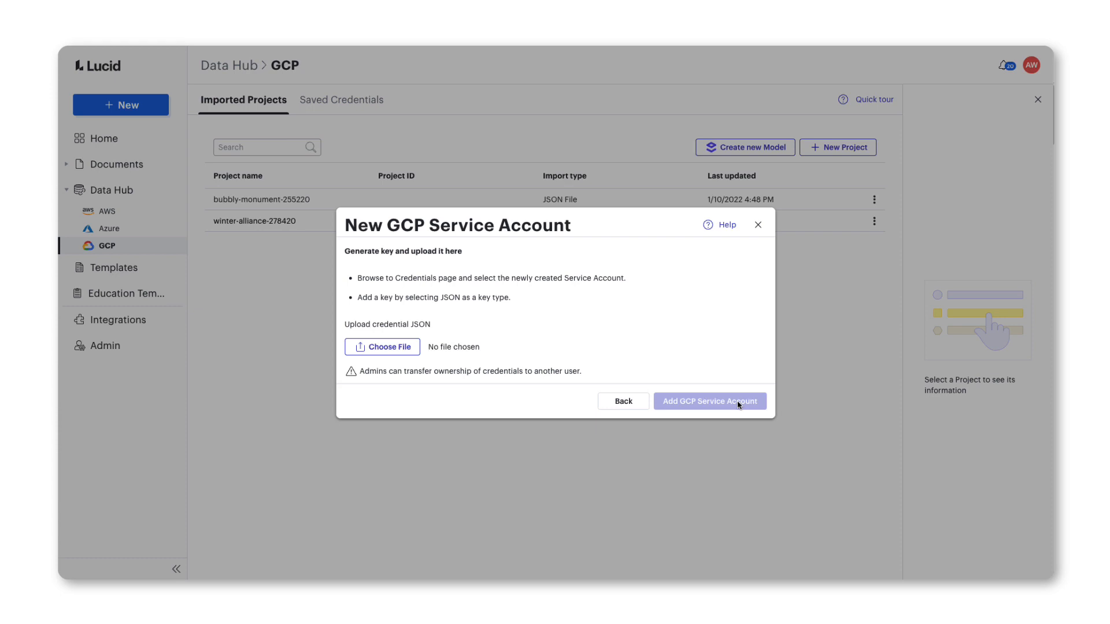
{"action": "left_click", "coordinate": [398, 348]}
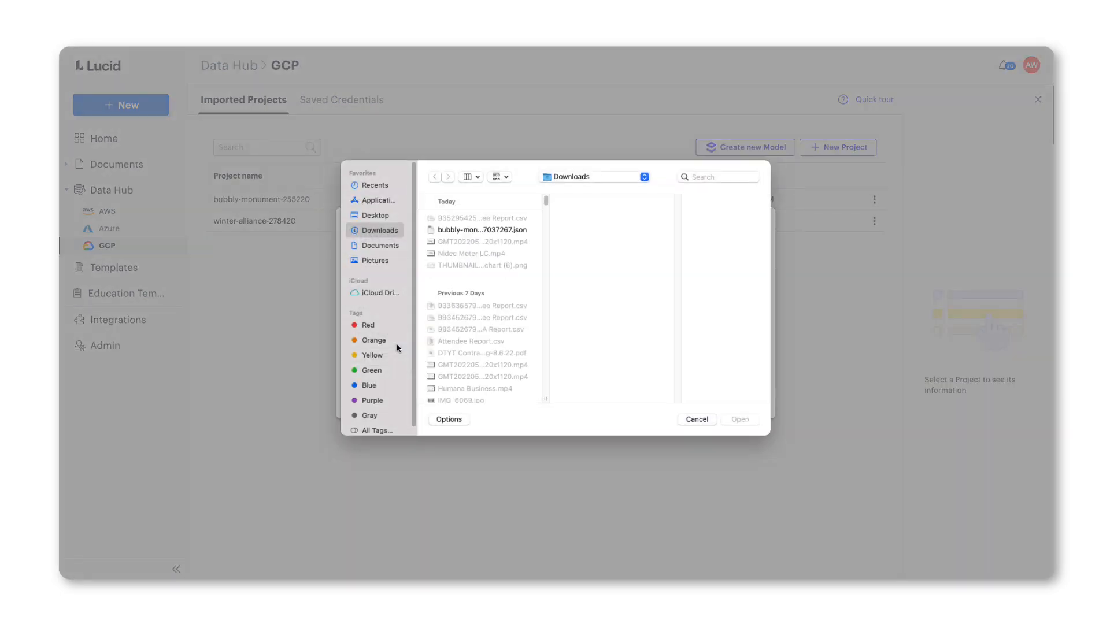
{"action": "left_click", "coordinate": [475, 232]}
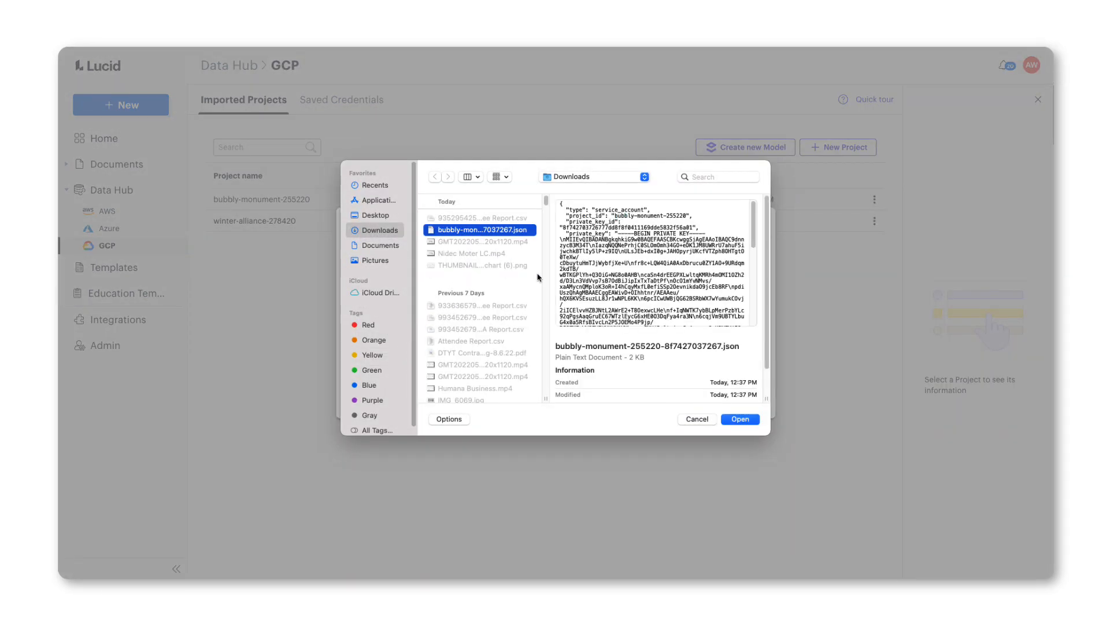
{"action": "left_click", "coordinate": [733, 421]}
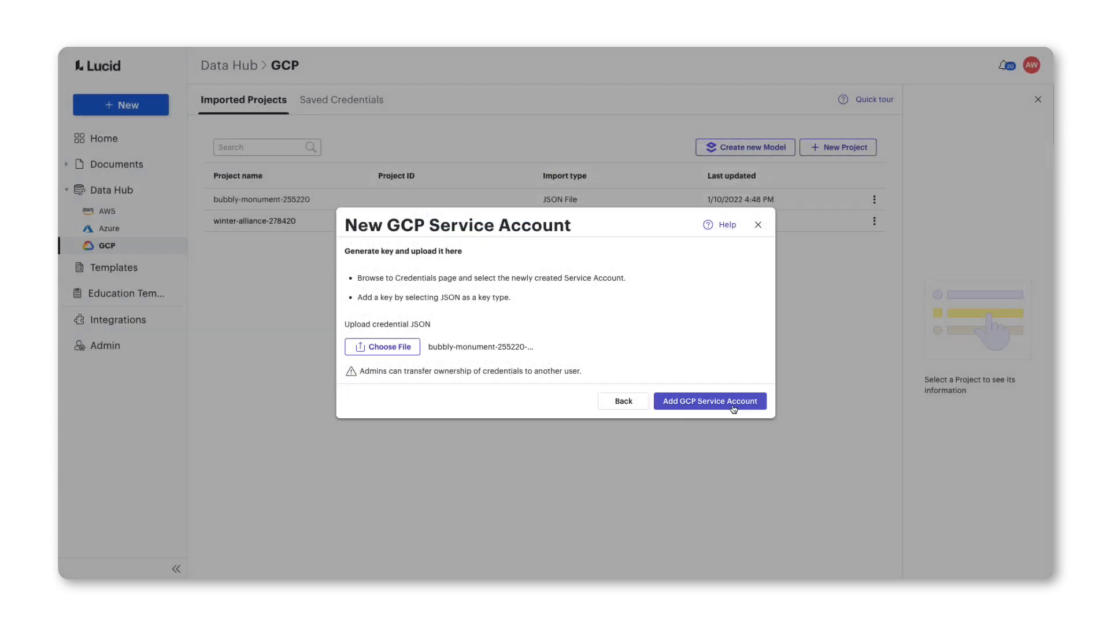
{"action": "left_click", "coordinate": [733, 408]}
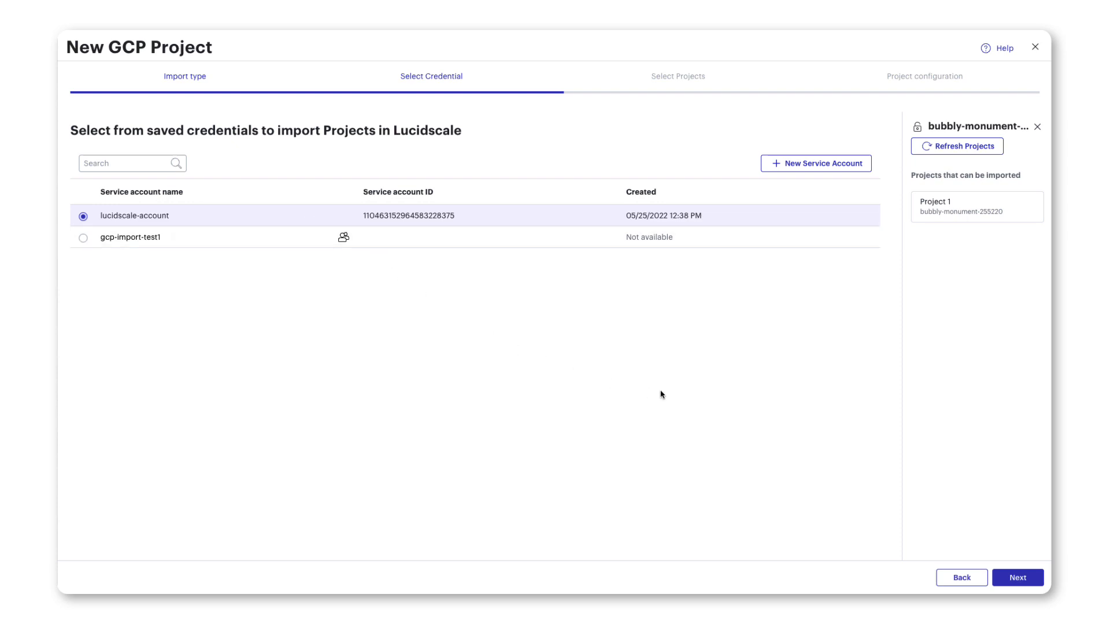
Using the lucidscale-account credential, select project bubbly-monument-255220 for import and continue to project configuration.
{"action": "left_click", "coordinate": [1017, 578]}
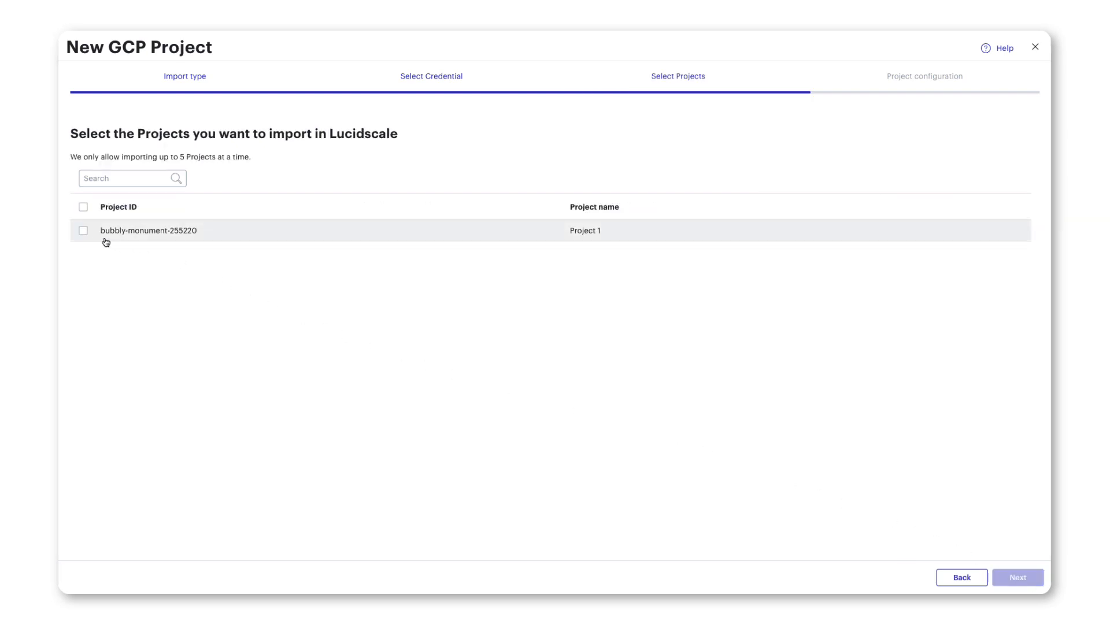
{"action": "left_click", "coordinate": [82, 231]}
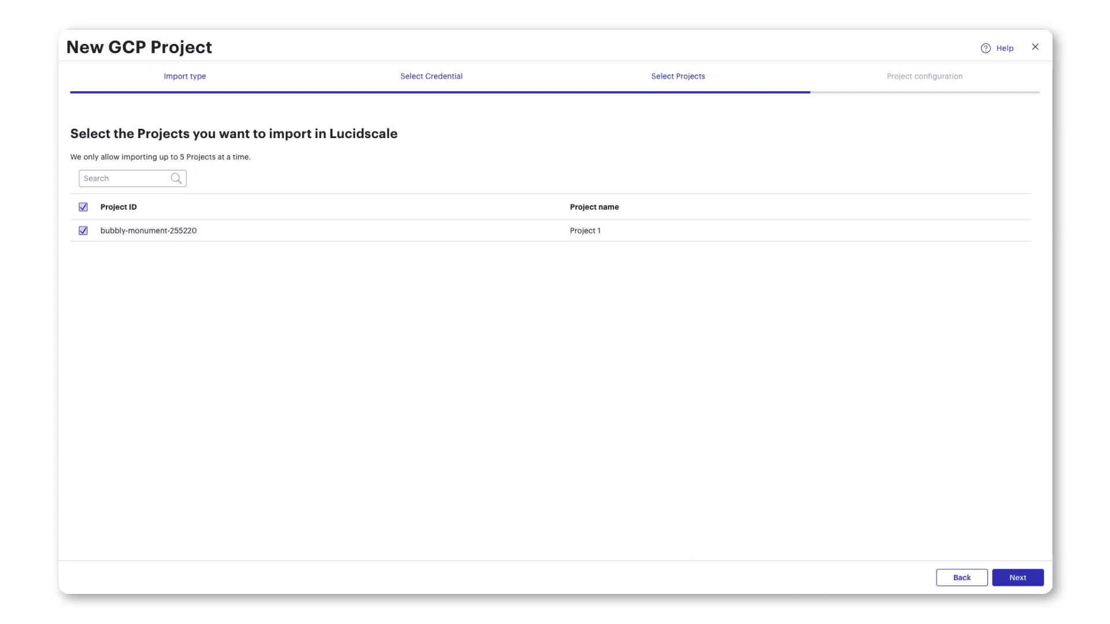
{"action": "left_click", "coordinate": [1019, 581]}
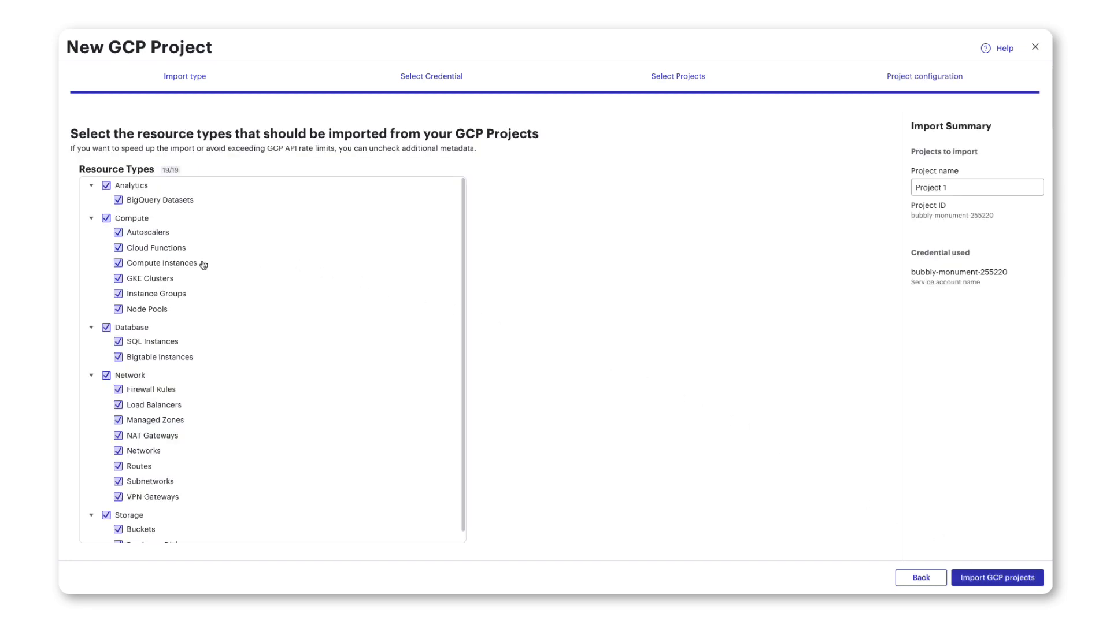
Exclude all Storage resource types from the project import.
{"action": "scroll", "coordinate": [195, 267], "scroll_direction": "down", "scroll_amount": 1}
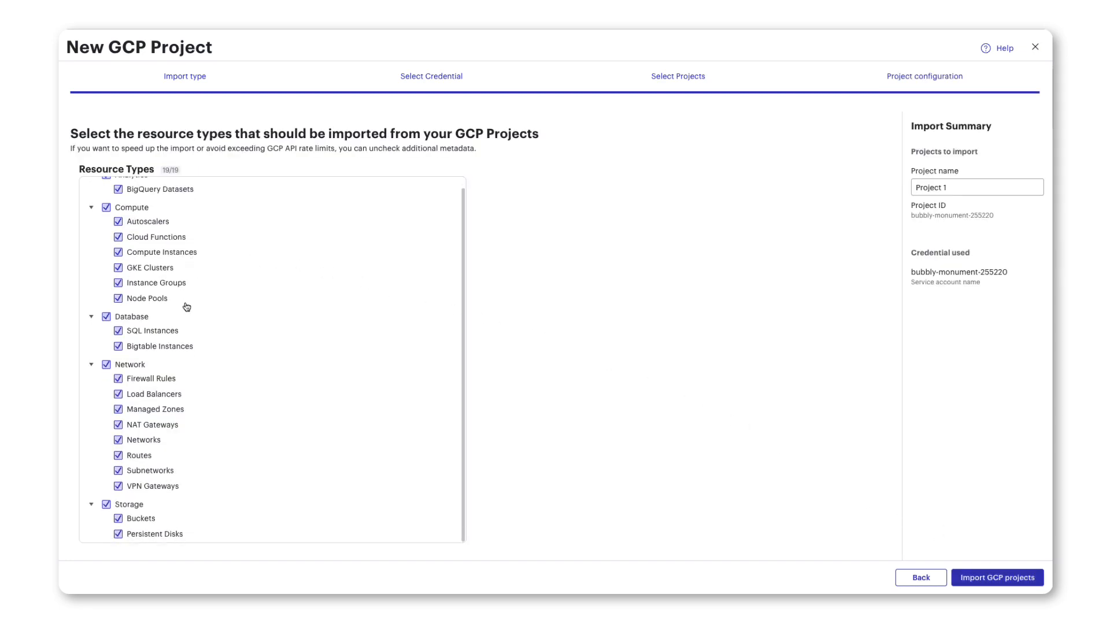
{"action": "left_click", "coordinate": [106, 505]}
{"action": "scroll", "coordinate": [363, 519], "scroll_direction": "up", "scroll_amount": 2}
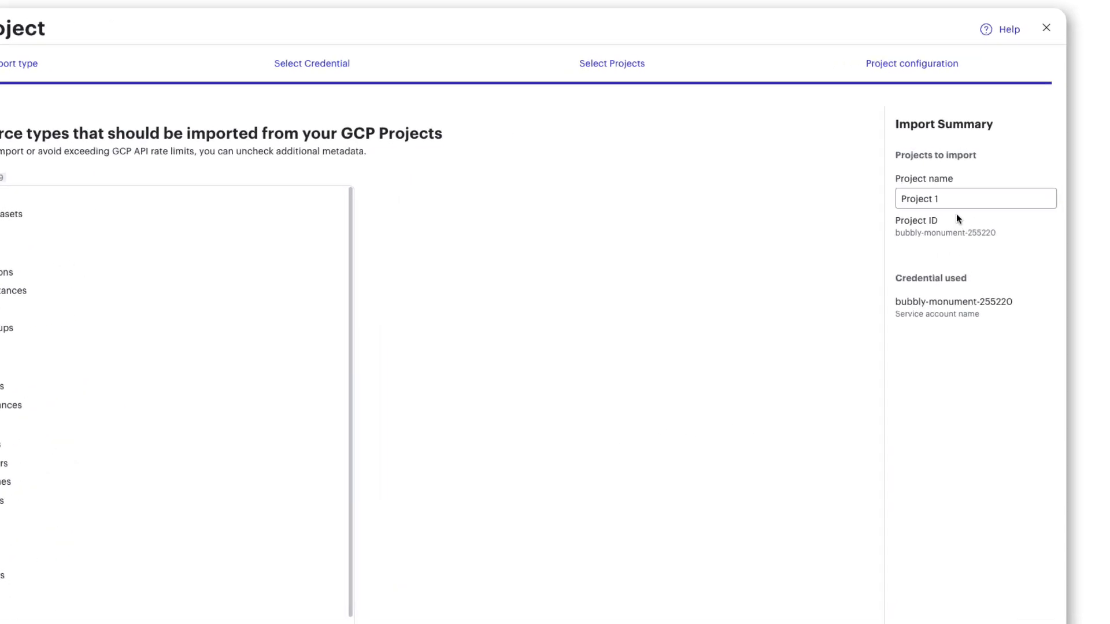
Rename the project to "Bubbly Monument Project" in the import summary, import it and finish the wizard.
{"action": "left_click", "coordinate": [946, 226]}
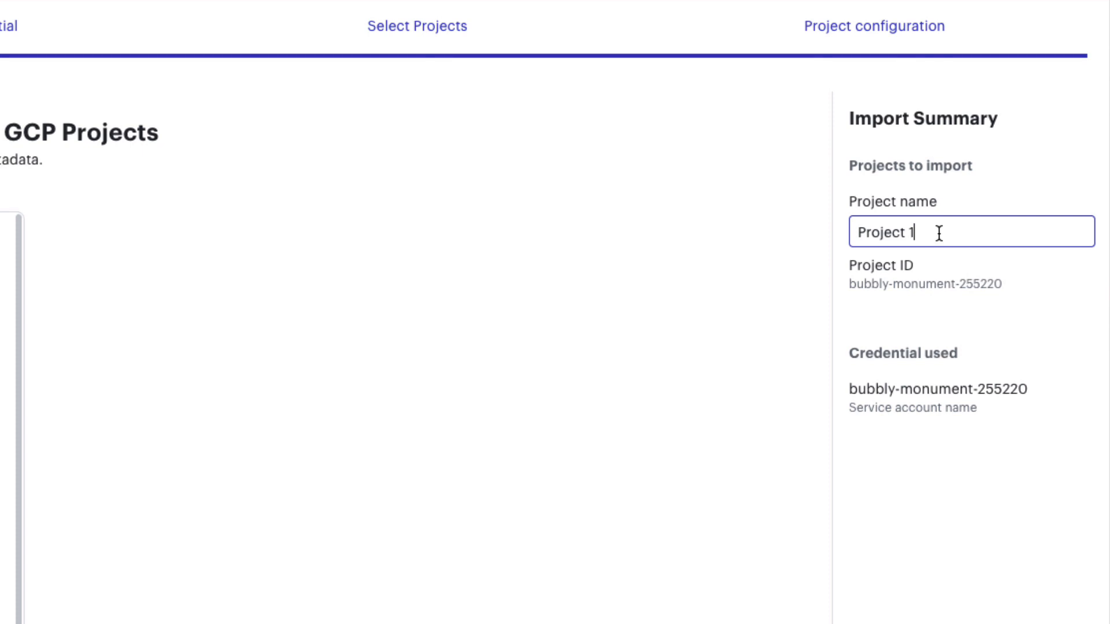
{"action": "left_click_drag", "start_coordinate": [940, 233], "coordinate": [844, 237]}
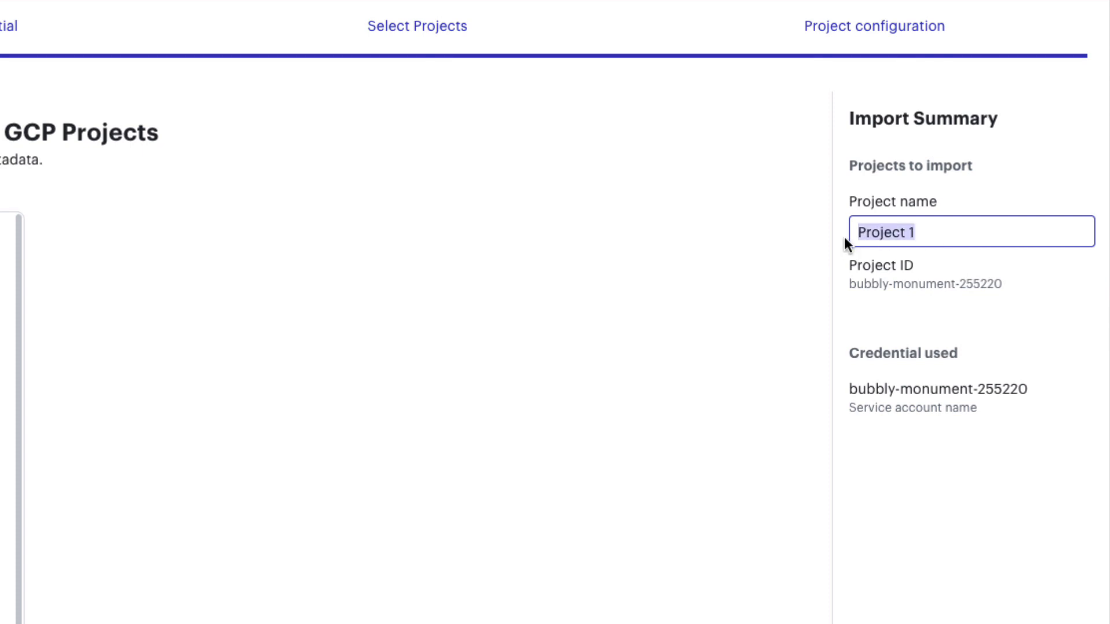
{"action": "key", "text": "BackSpace"}
{"action": "type", "text": "Bubbly Mon"}
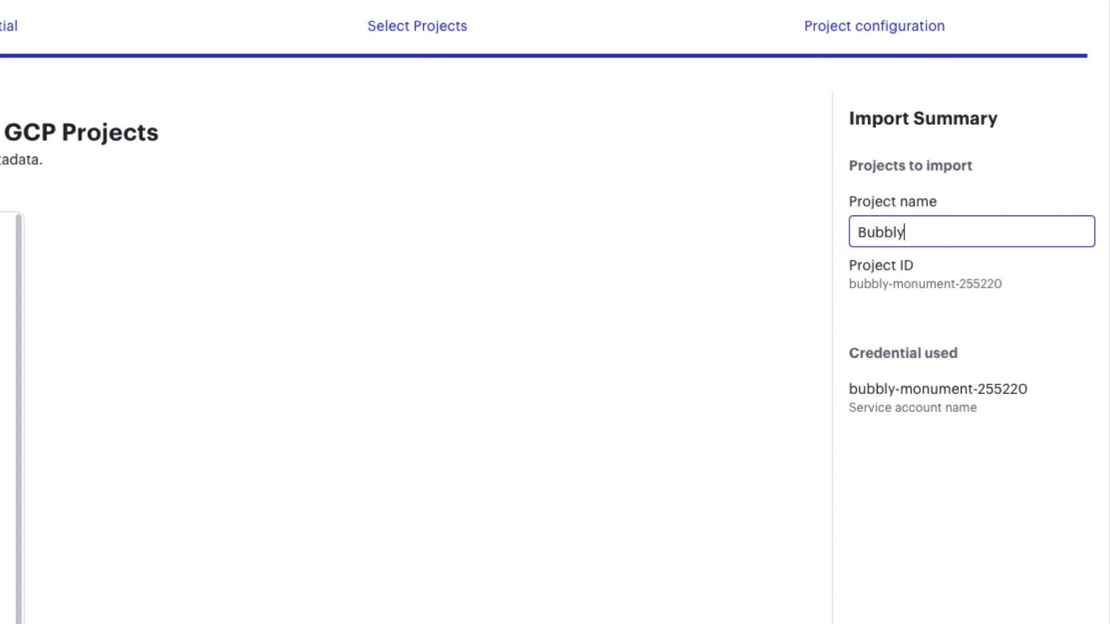
{"action": "type", "text": "ument Project"}
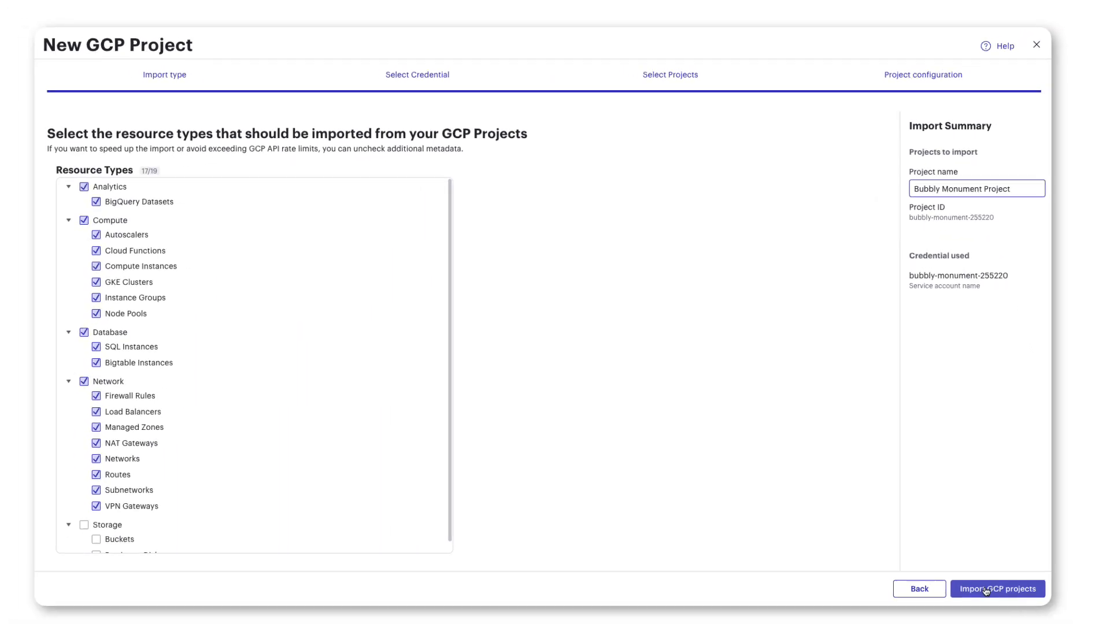
{"action": "left_click", "coordinate": [986, 579]}
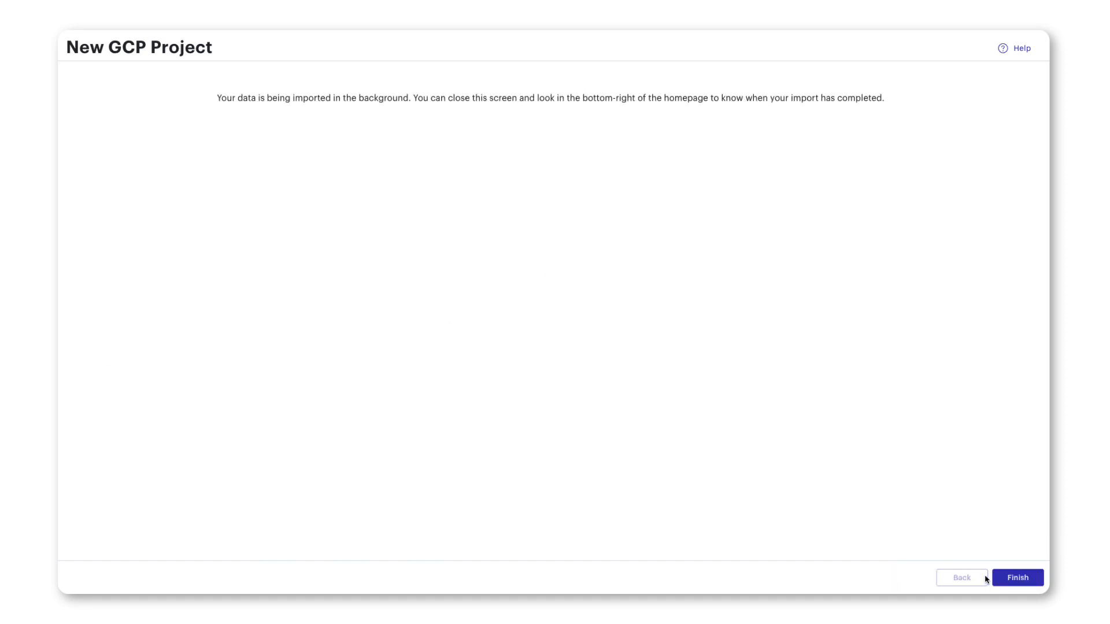
{"action": "left_click", "coordinate": [994, 579]}
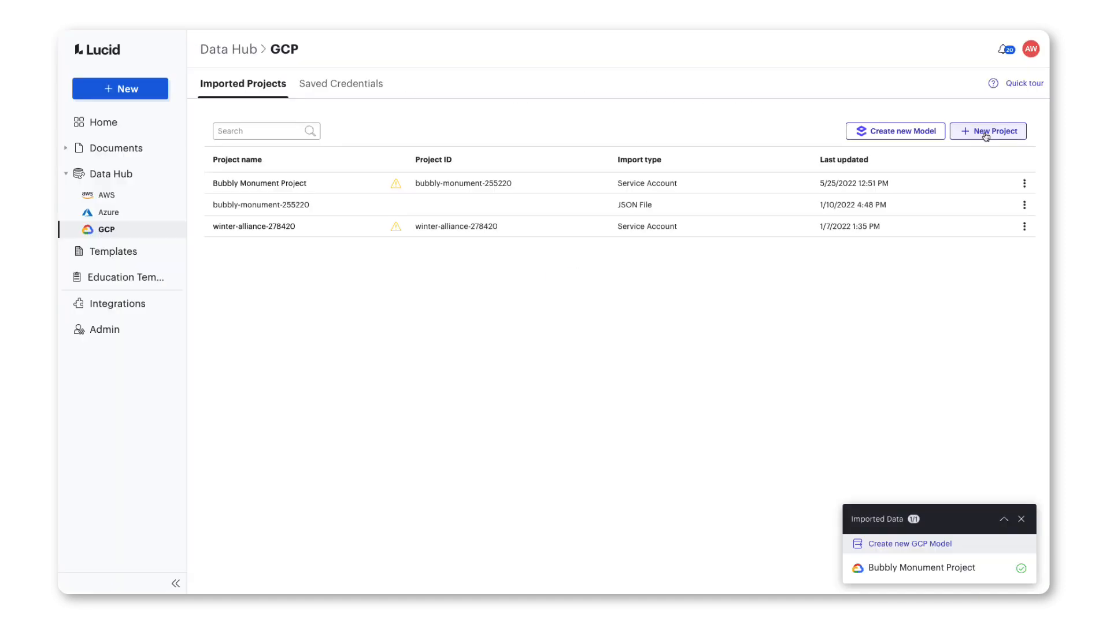
Start another GCP project import through GCP Service Account with the lucidscale-account credential and select project bubbly-monument-255220.
{"action": "left_click", "coordinate": [986, 133]}
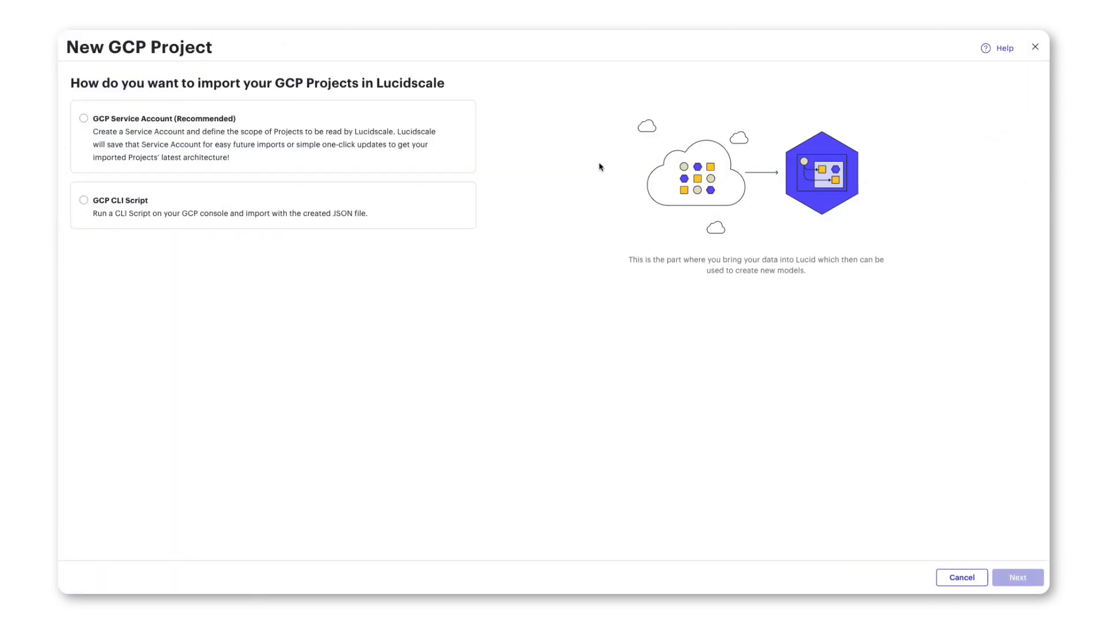
{"action": "left_click", "coordinate": [430, 165]}
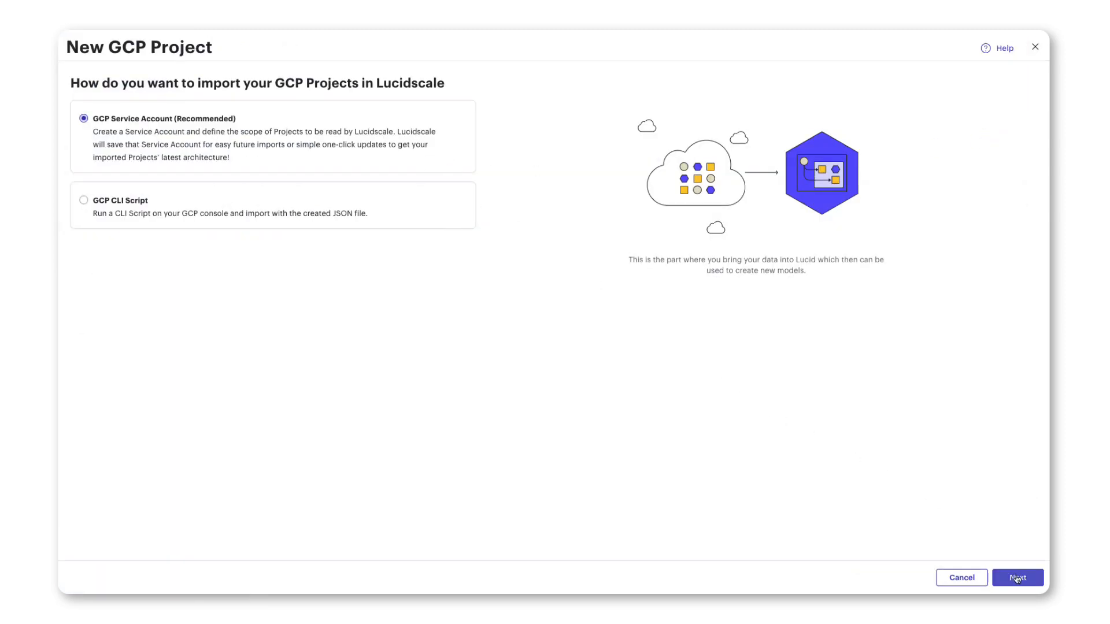
{"action": "left_click", "coordinate": [1016, 577]}
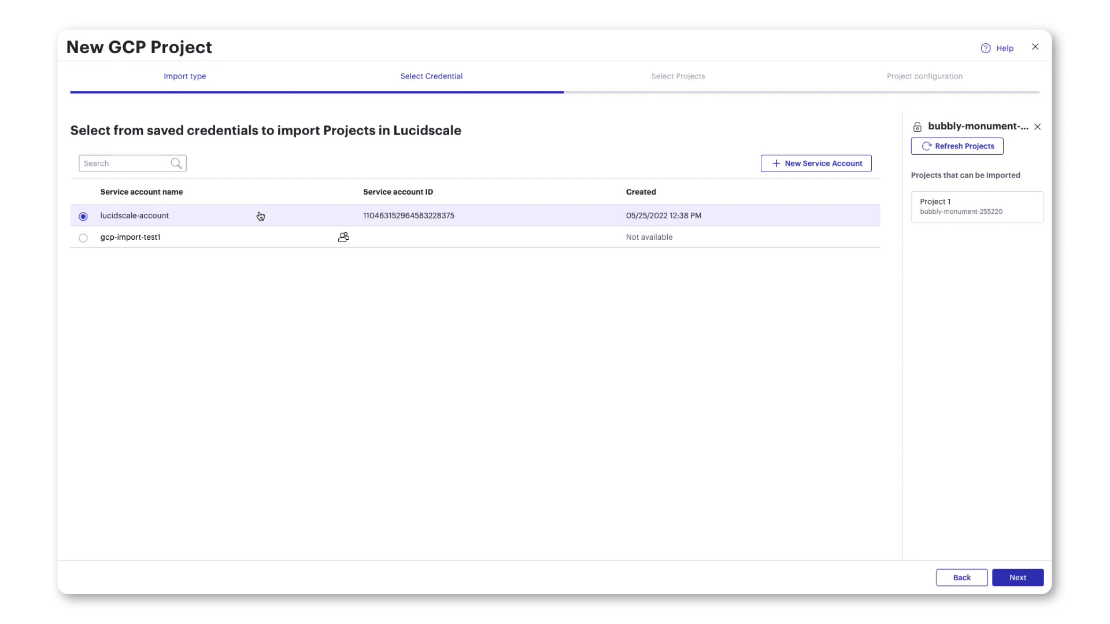
{"action": "left_click", "coordinate": [1013, 579]}
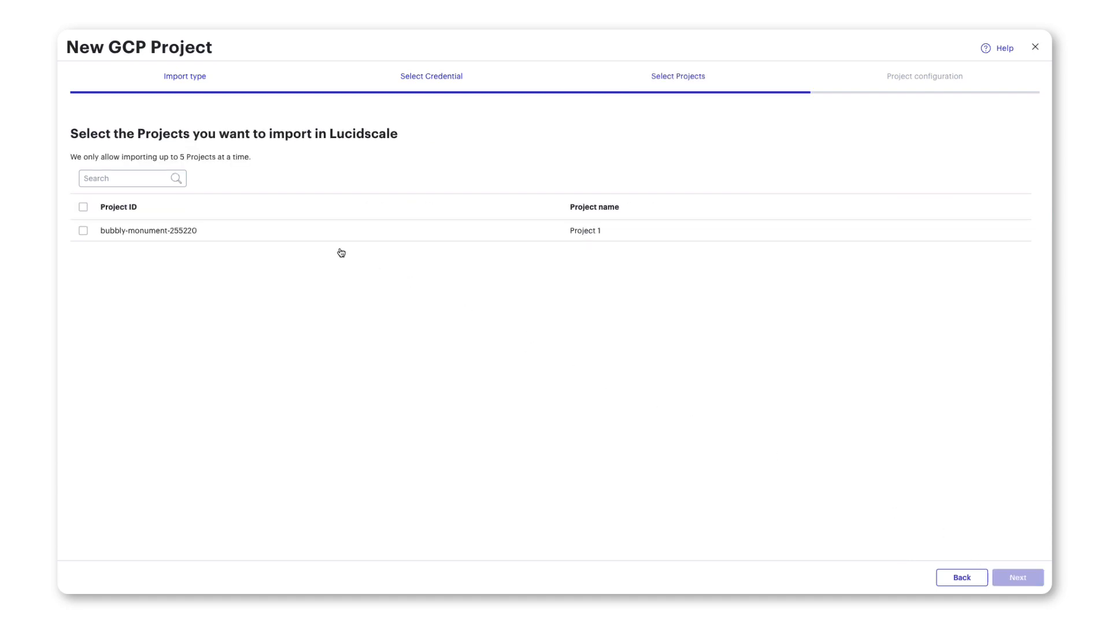
{"action": "left_click", "coordinate": [84, 230]}
{"action": "left_click", "coordinate": [1019, 580]}
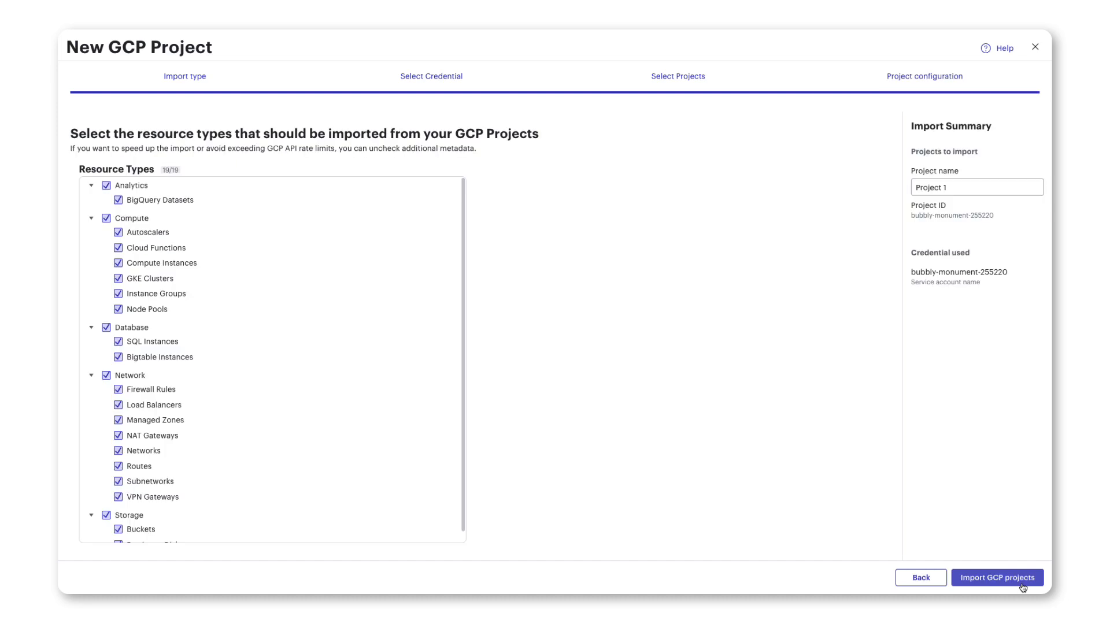
Exclude all Compute resource types and submit the GCP project import.
{"action": "left_click", "coordinate": [106, 220]}
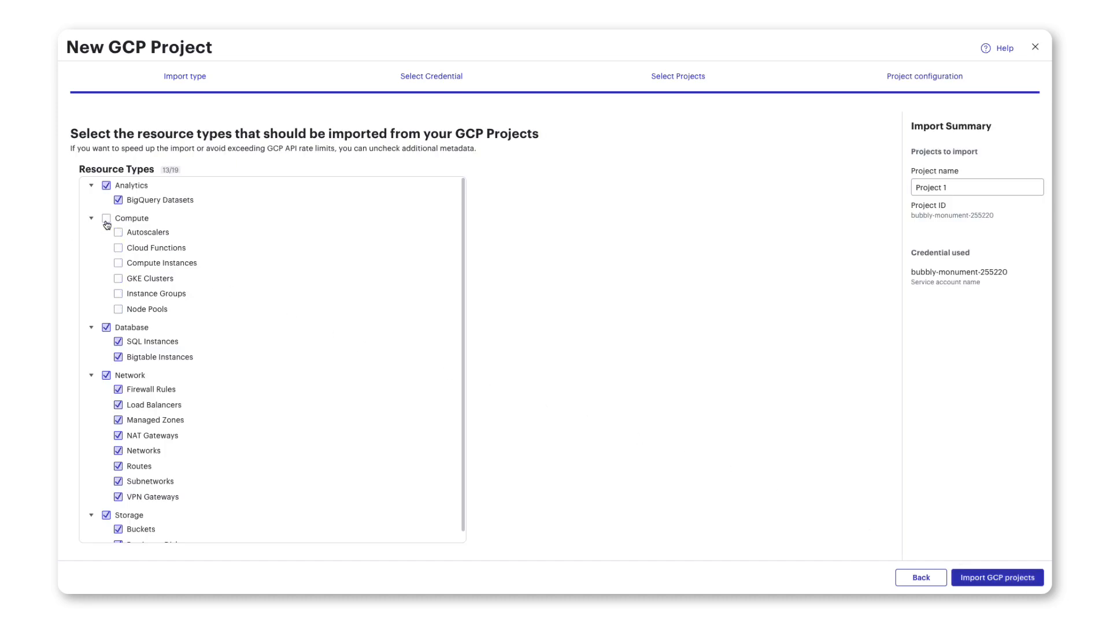
{"action": "left_click", "coordinate": [939, 187]}
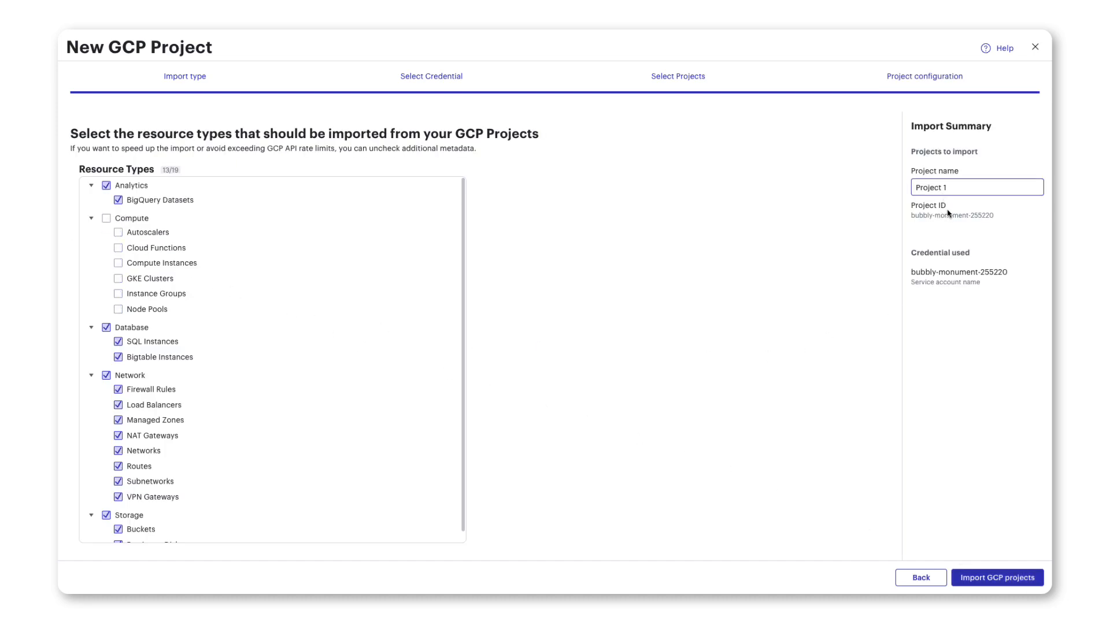
{"action": "left_click", "coordinate": [985, 580]}
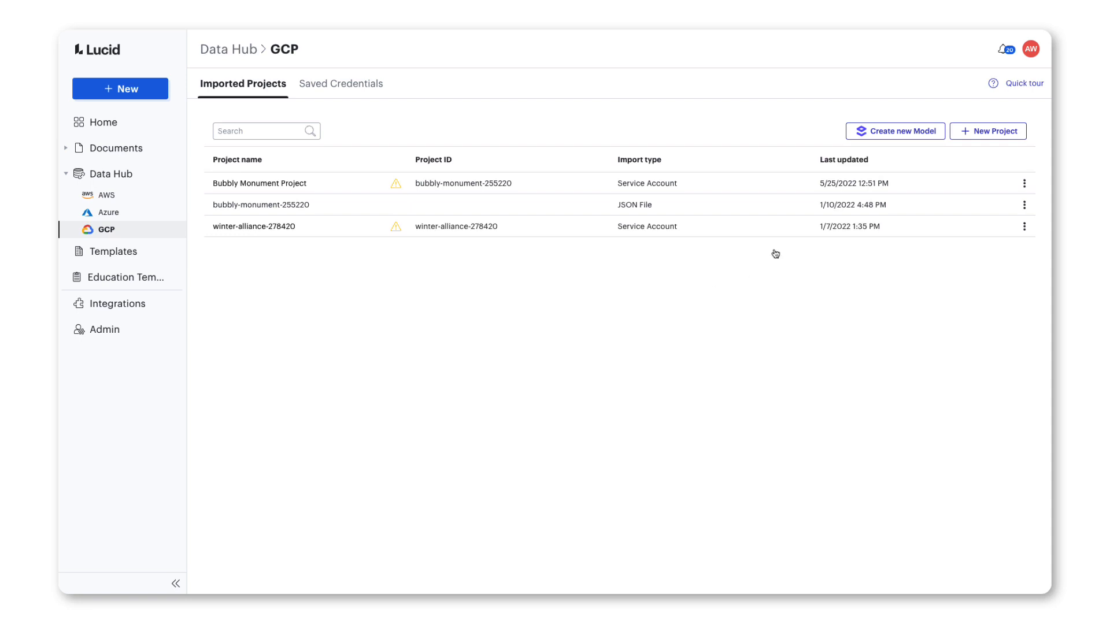
Create a new Lucidscale model from the Bubbly Monument Project and bubbly-monument-255220 projects and open it.
{"action": "left_click", "coordinate": [874, 133]}
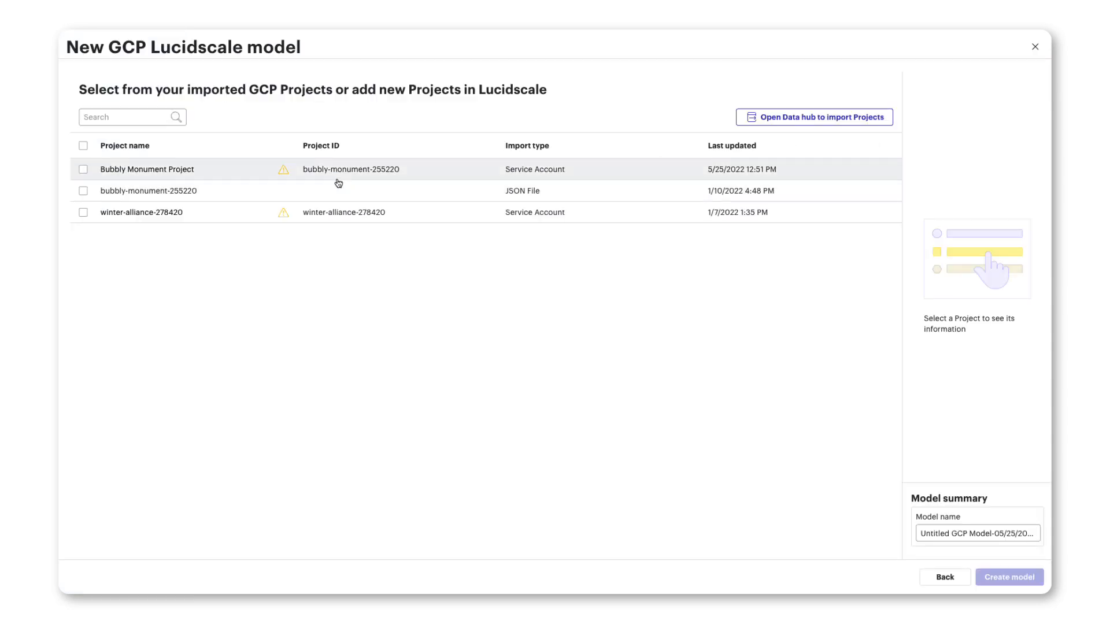
{"action": "left_click", "coordinate": [84, 170]}
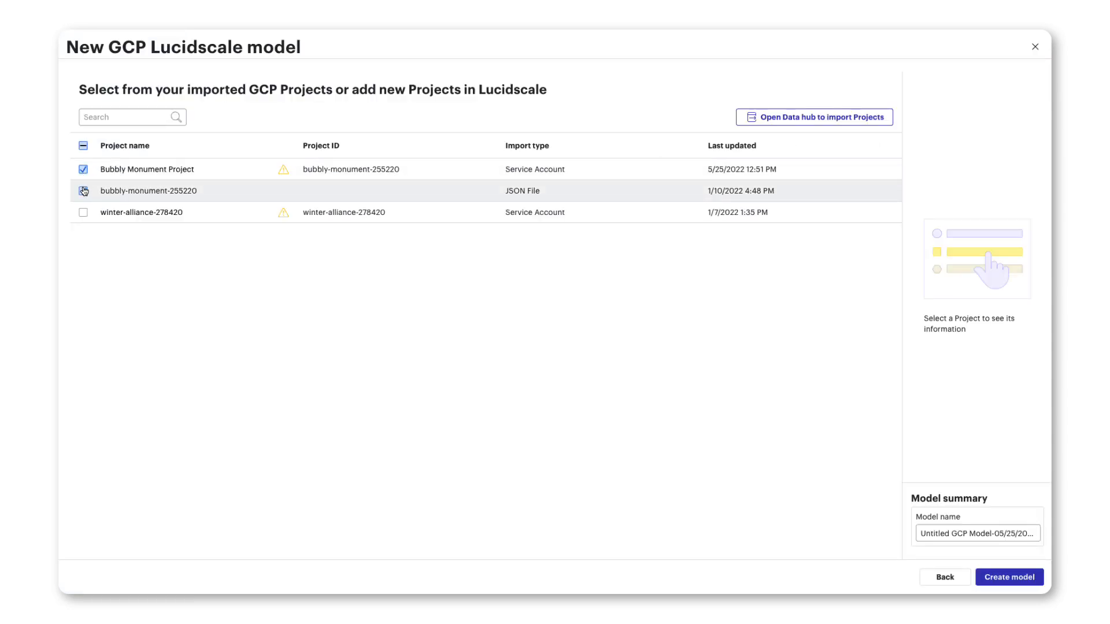
{"action": "left_click", "coordinate": [84, 192]}
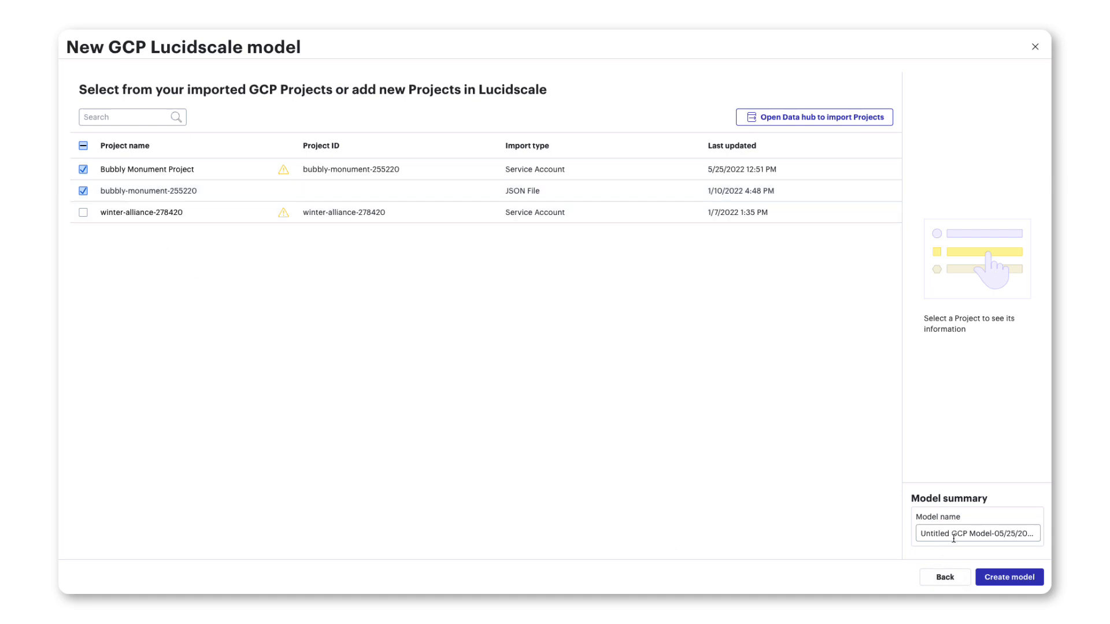
{"action": "left_click", "coordinate": [993, 580]}
{"action": "left_click", "coordinate": [993, 579]}
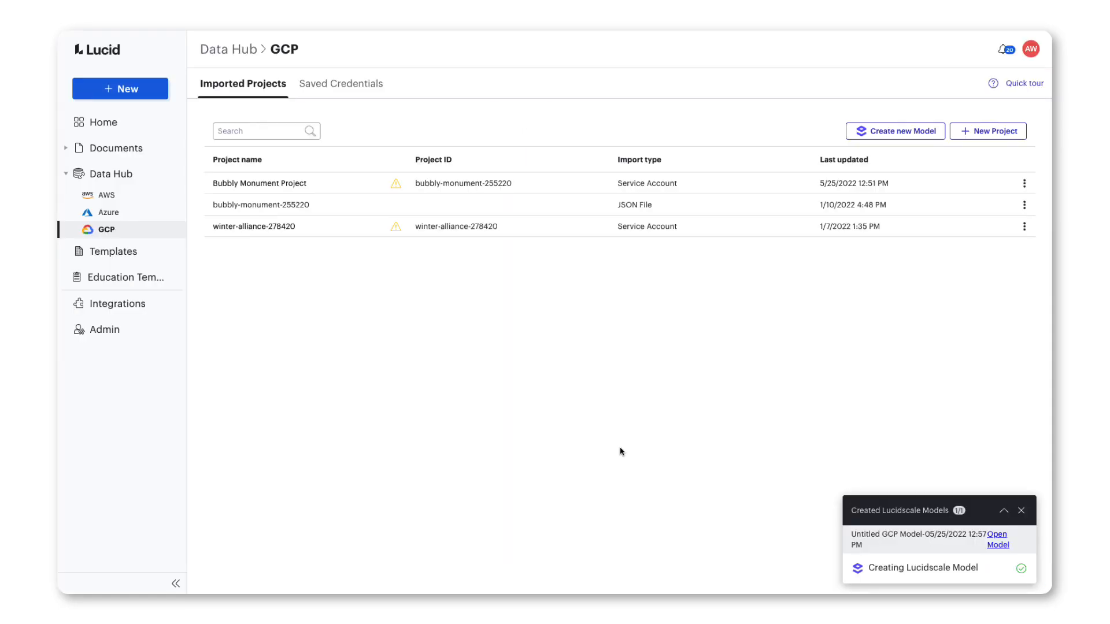
{"action": "left_click", "coordinate": [1003, 548]}
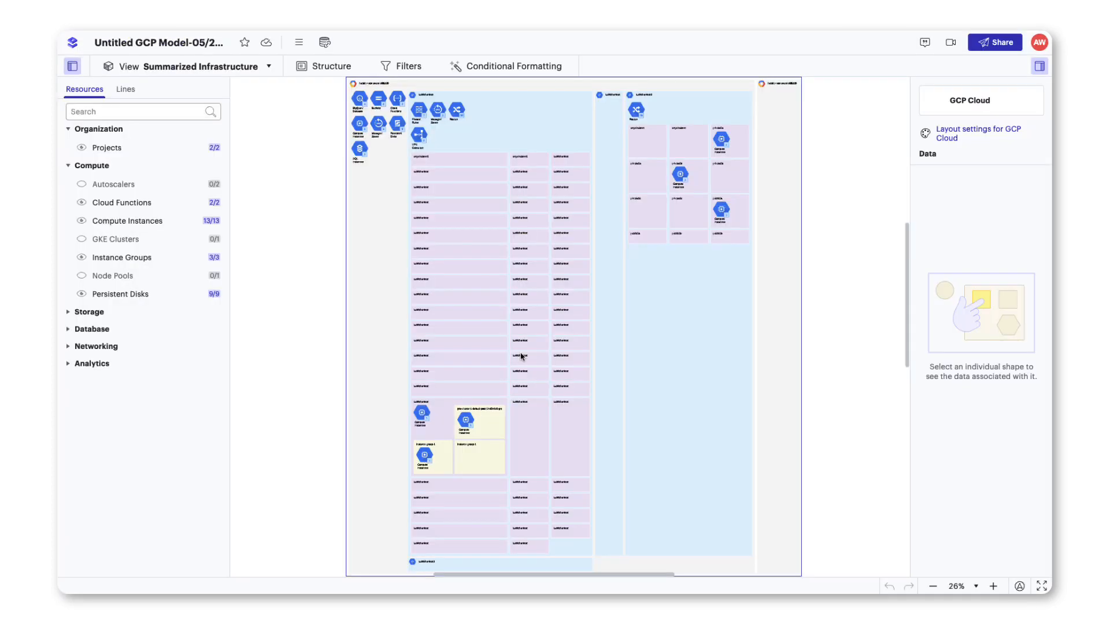
Create a view from the GKE Clusters template, keeping the suggested view name.
{"action": "left_click", "coordinate": [256, 68]}
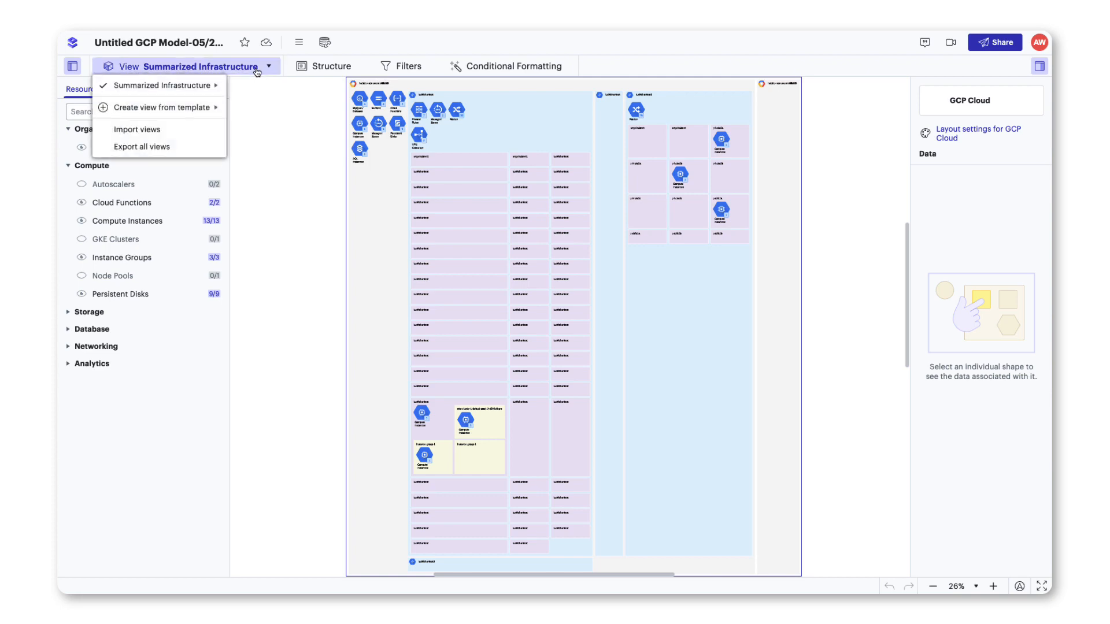
{"action": "mouse_move", "coordinate": [193, 111]}
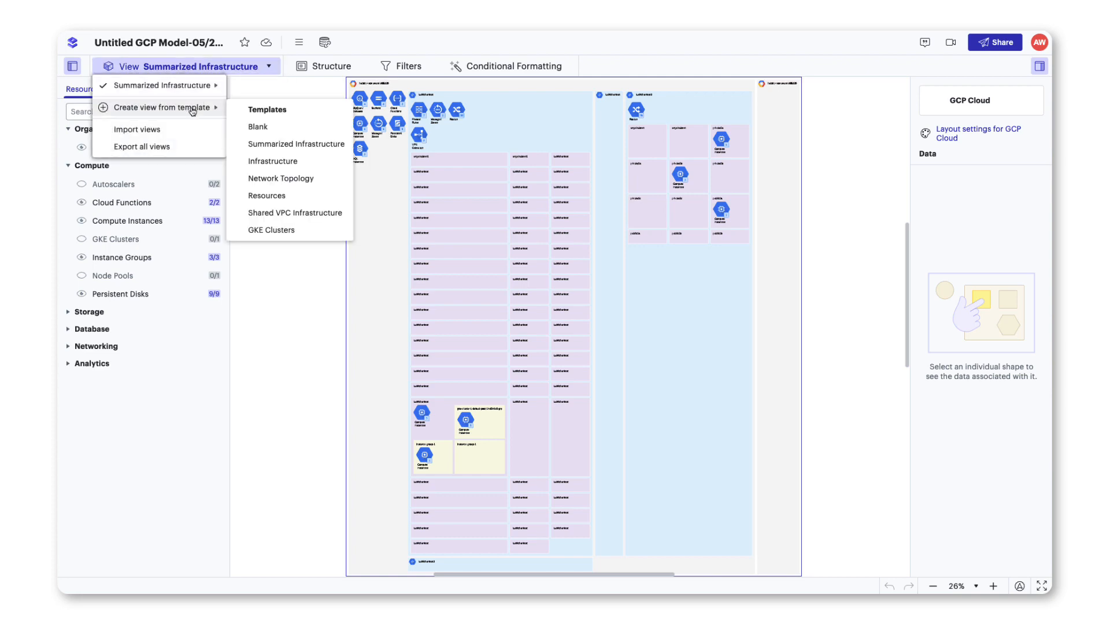
{"action": "left_click", "coordinate": [288, 230]}
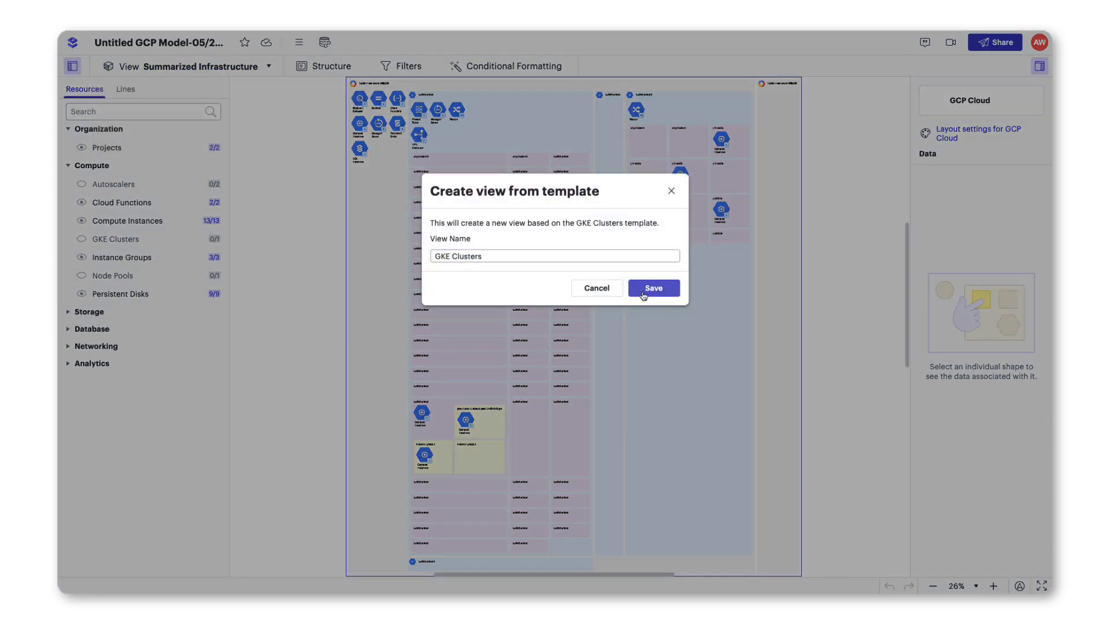
{"action": "left_click", "coordinate": [644, 290]}
Add another view to the model based on the Infrastructure template and save it.
{"action": "left_click", "coordinate": [205, 68]}
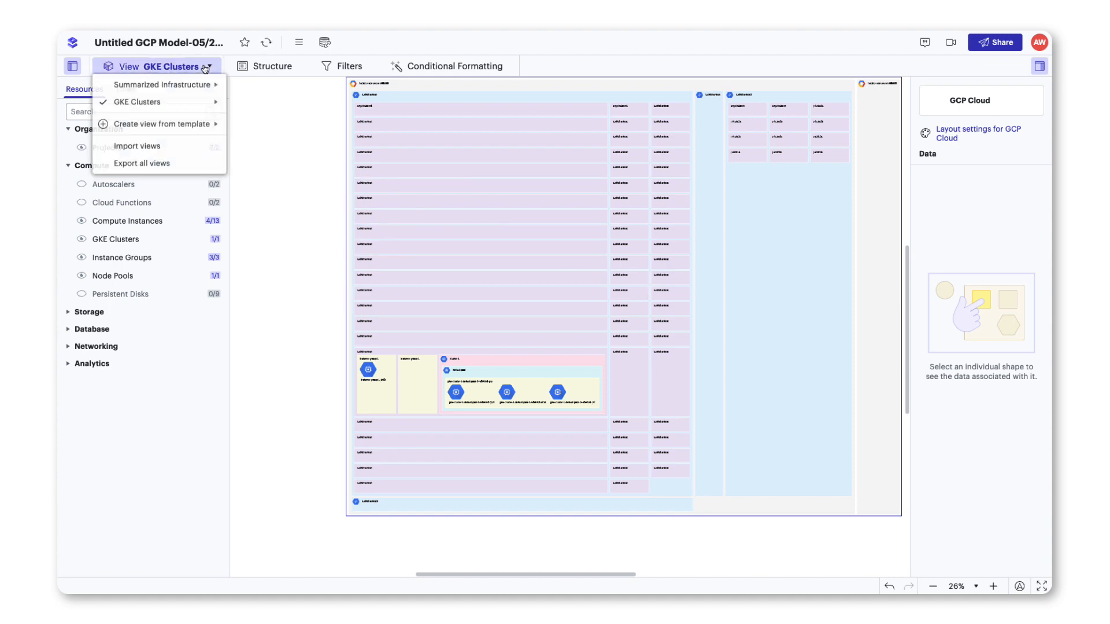
{"action": "mouse_move", "coordinate": [197, 124]}
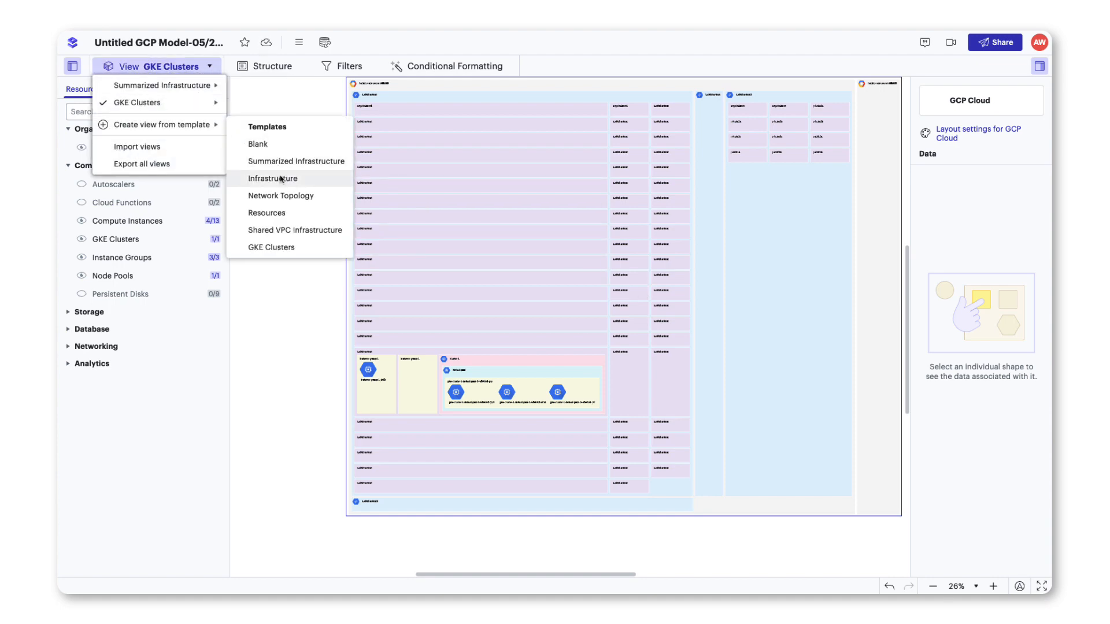
{"action": "left_click", "coordinate": [280, 180]}
{"action": "left_click", "coordinate": [639, 293]}
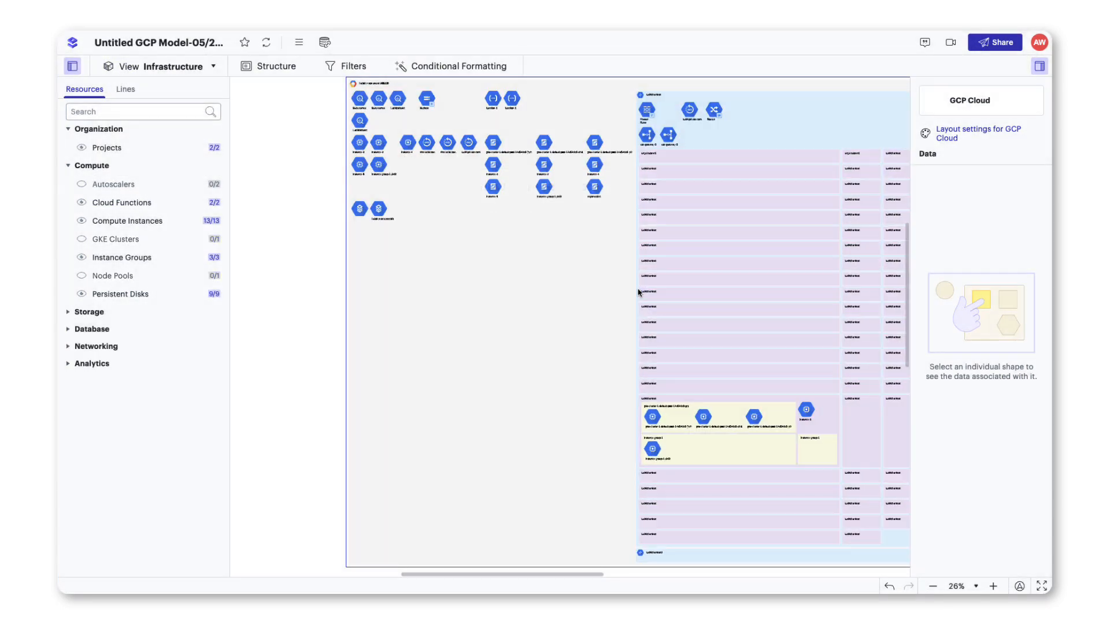